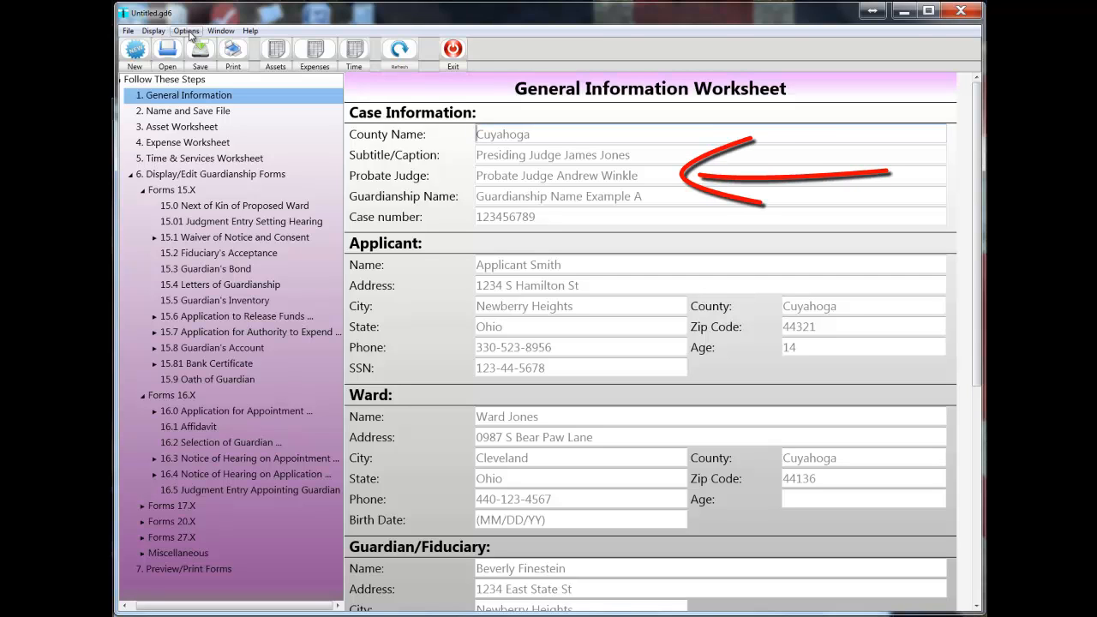
Switch the worksheet's Ghost Prompts off and back on.
{"action": "left_click", "coordinate": [189, 34]}
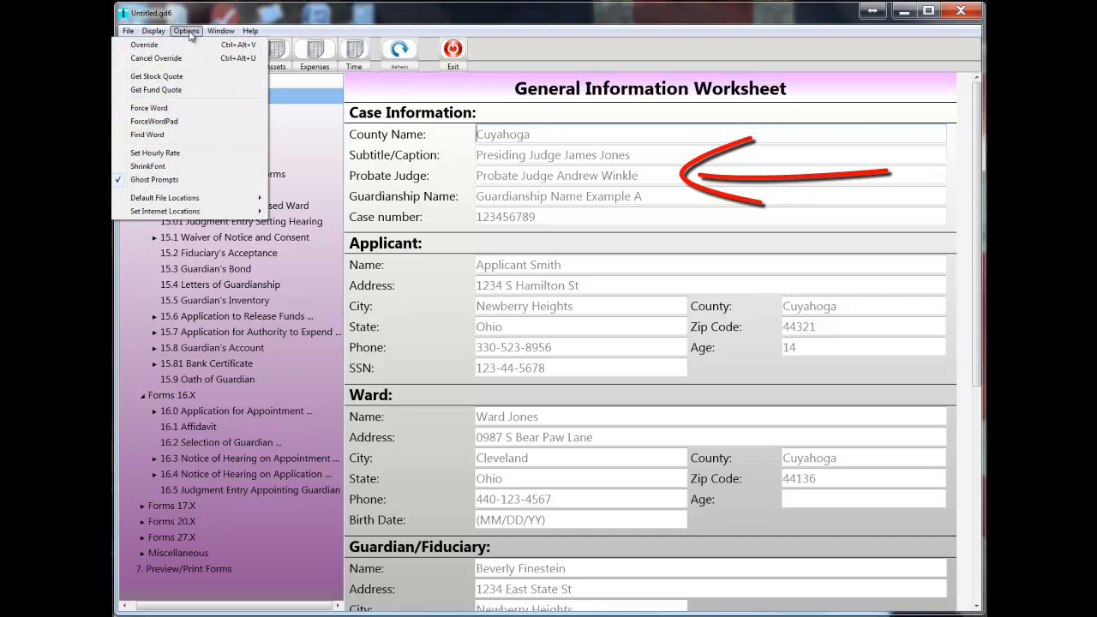
{"action": "left_click", "coordinate": [155, 180]}
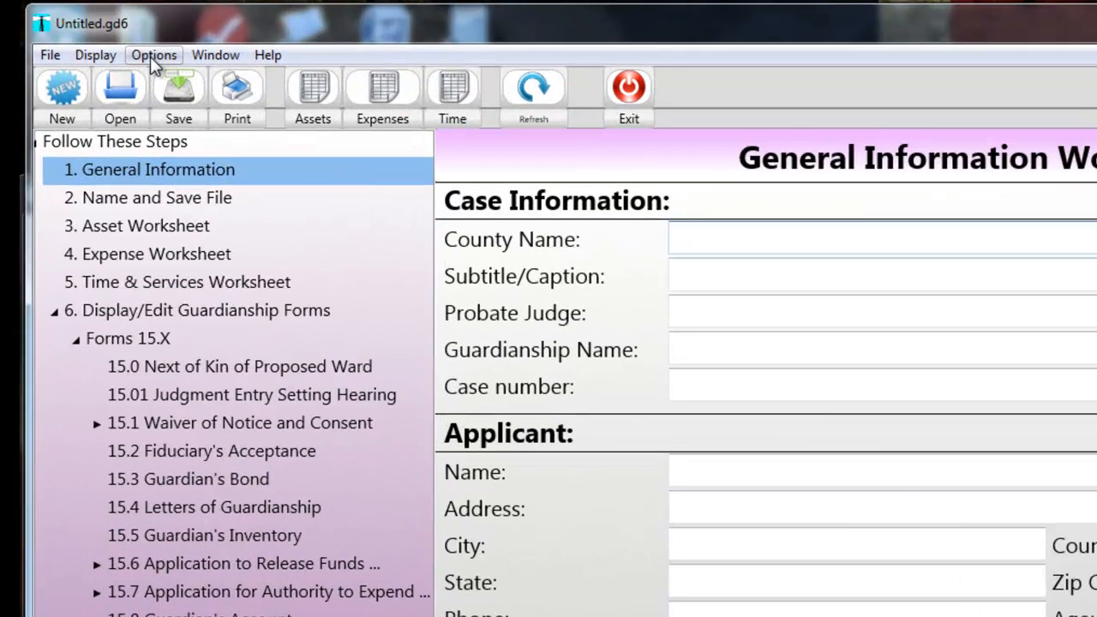
{"action": "left_click", "coordinate": [151, 55]}
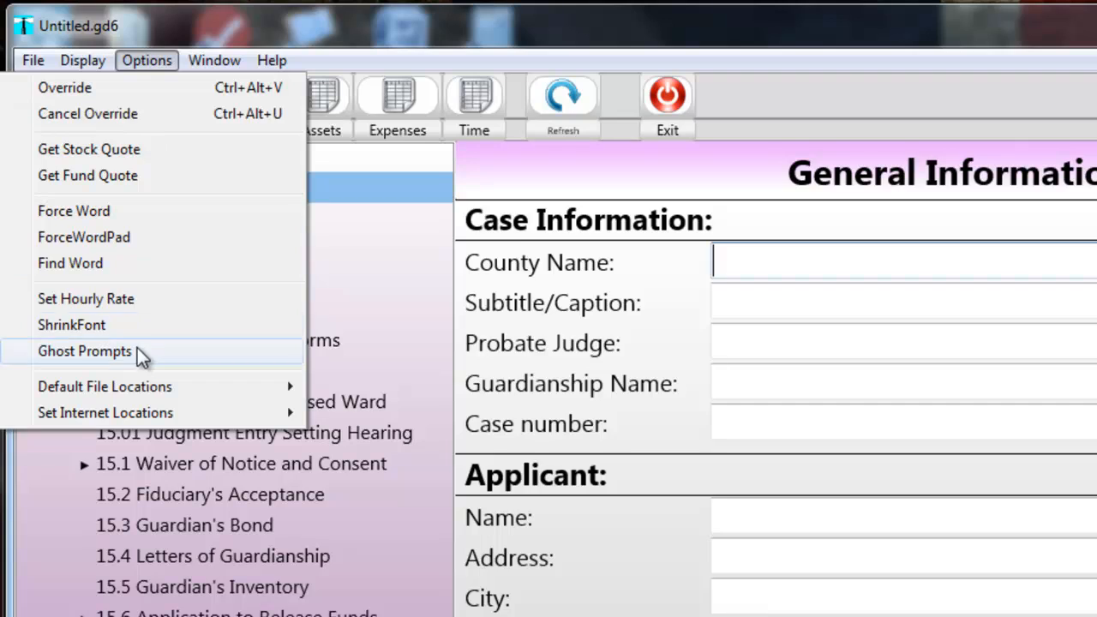
{"action": "left_click", "coordinate": [137, 348]}
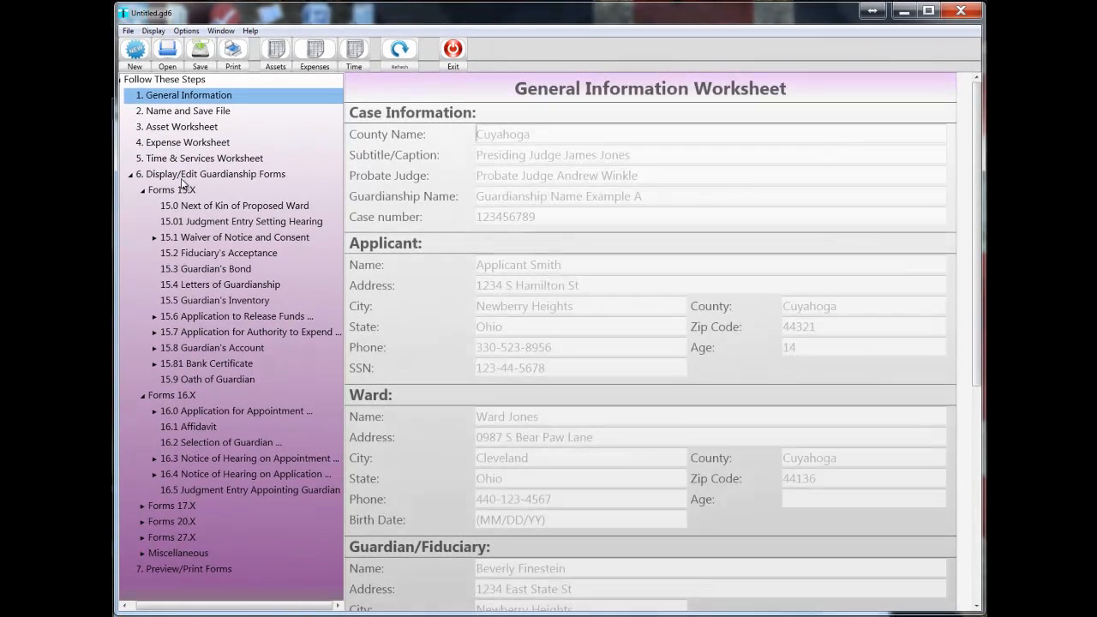
In Case Information, enter Medina as the county name and the presiding judge's title and full name as the subtitle/caption.
{"action": "left_click", "coordinate": [478, 133]}
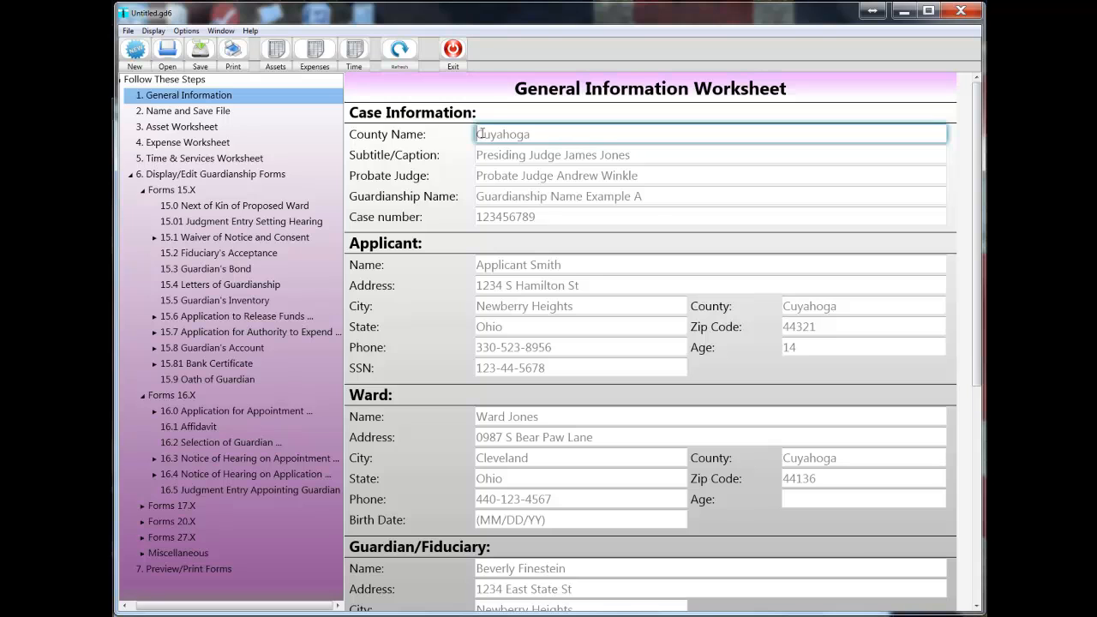
{"action": "type", "text": "Medina"}
{"action": "key", "text": "Tab"}
{"action": "type", "text": "Presid"}
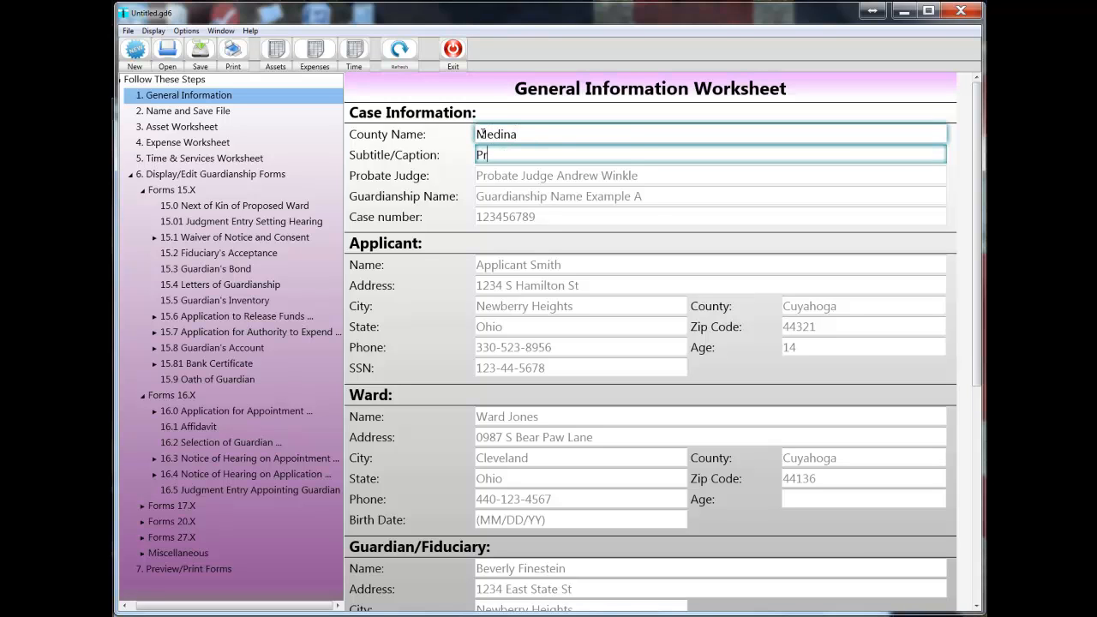
{"action": "key", "text": "BackSpace"}
{"action": "key", "text": "BackSpace"}
{"action": "type", "text": "iding Judge Ralp"}
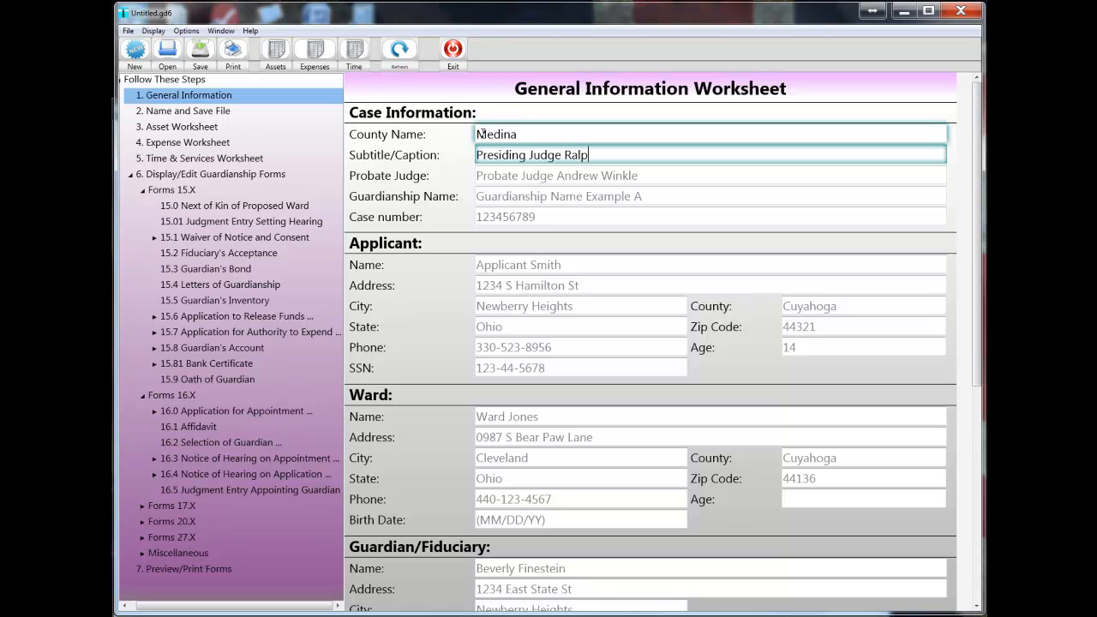
{"action": "type", "text": "h T Justice"}
{"action": "key", "text": "Tab"}
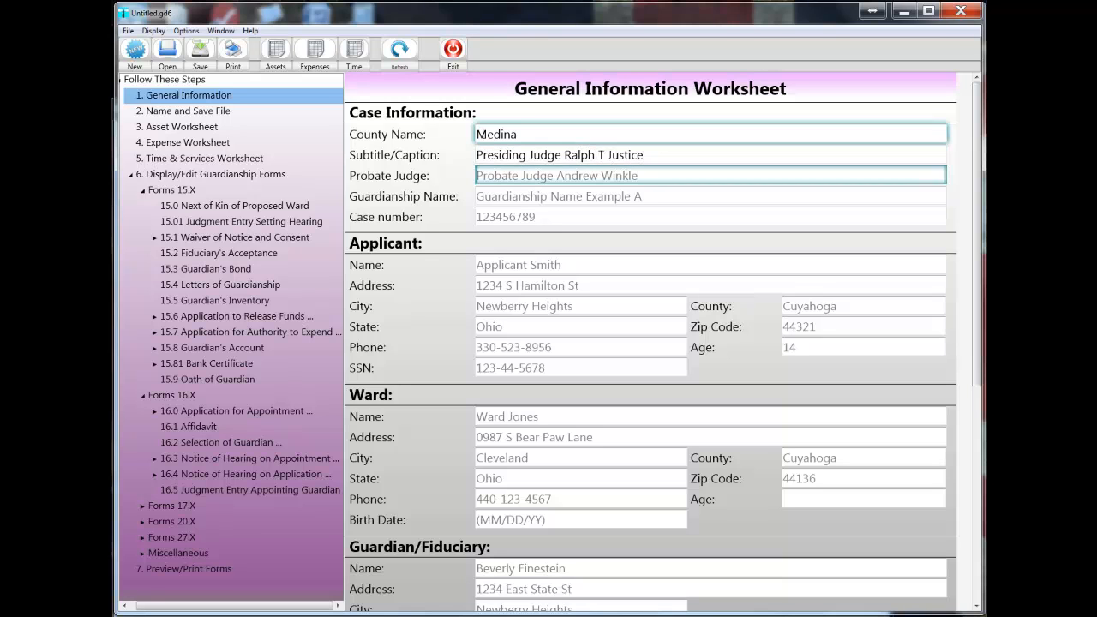
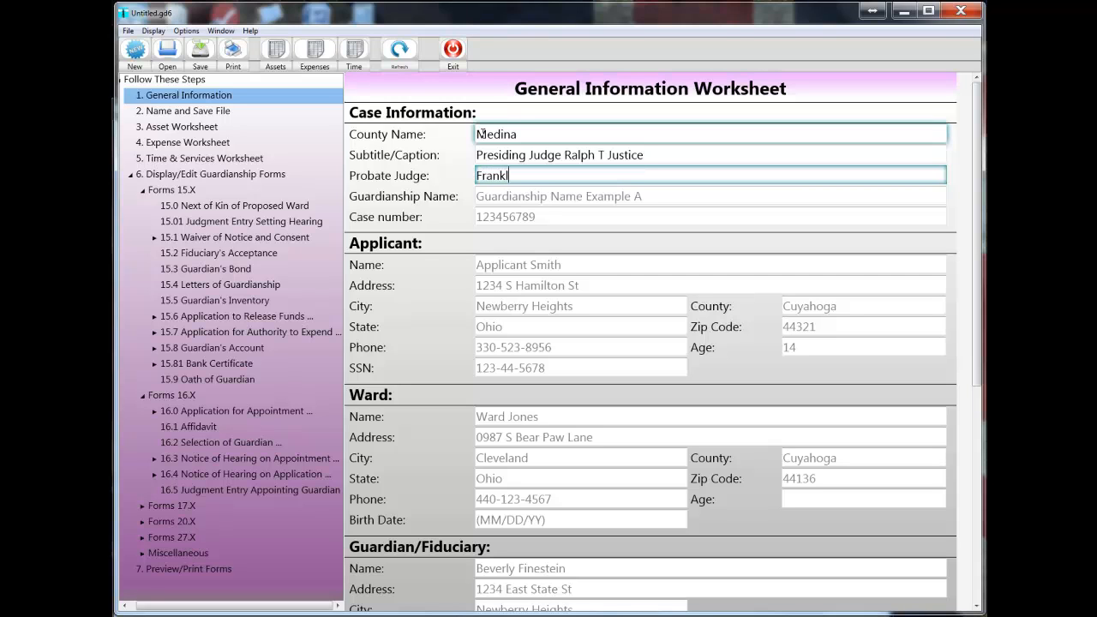
Fill in the probate judge's full name and the guardianship name in Case Information.
{"action": "key", "text": "Tab"}
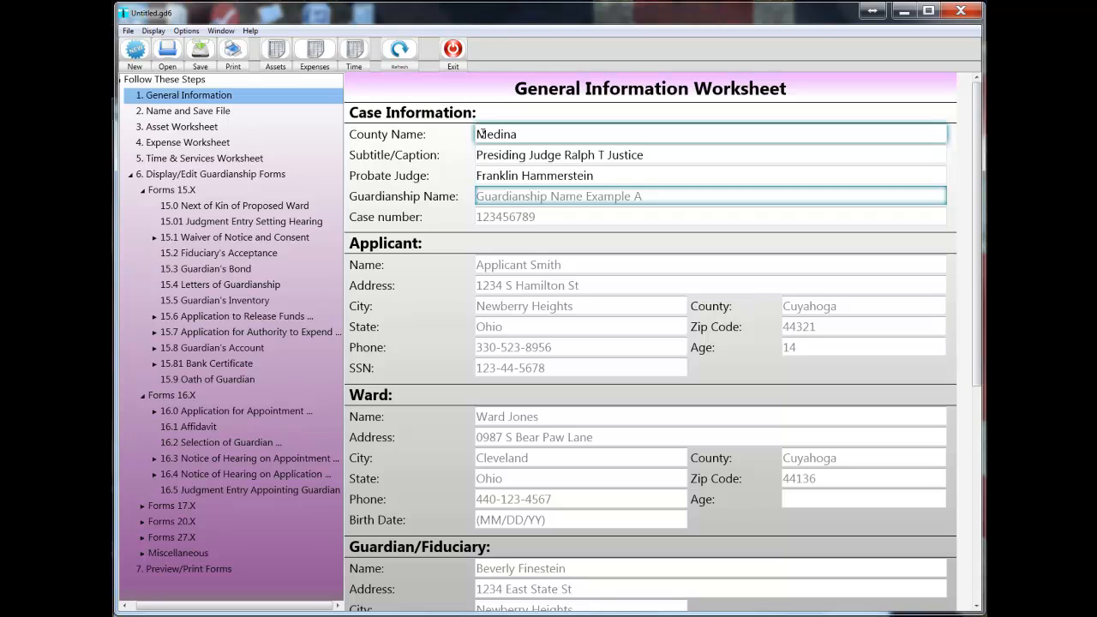
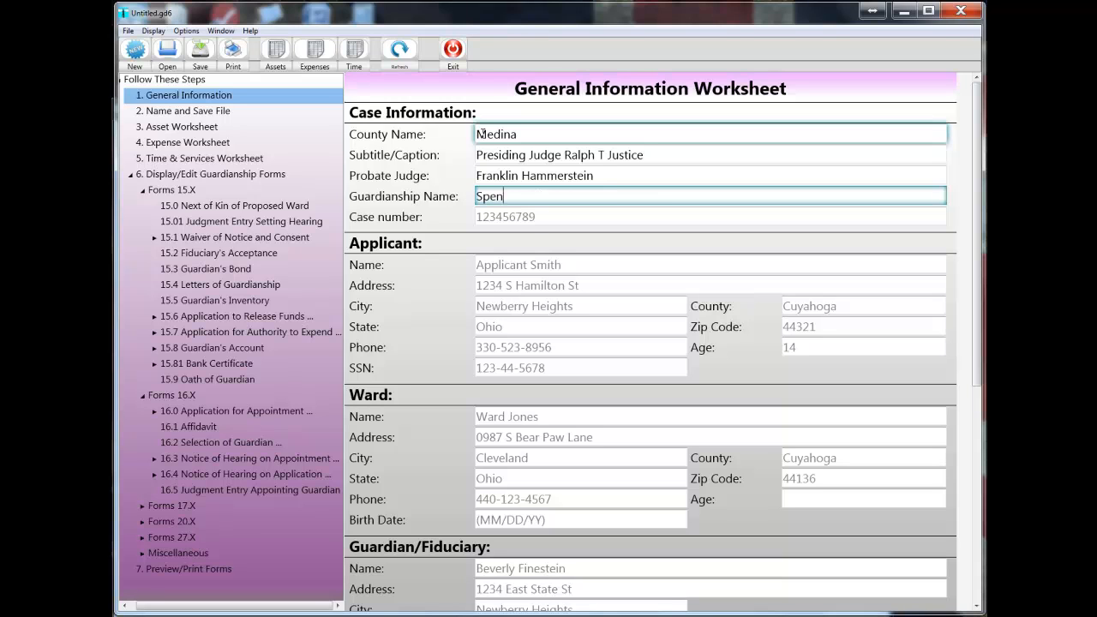
{"action": "key", "text": "Tab"}
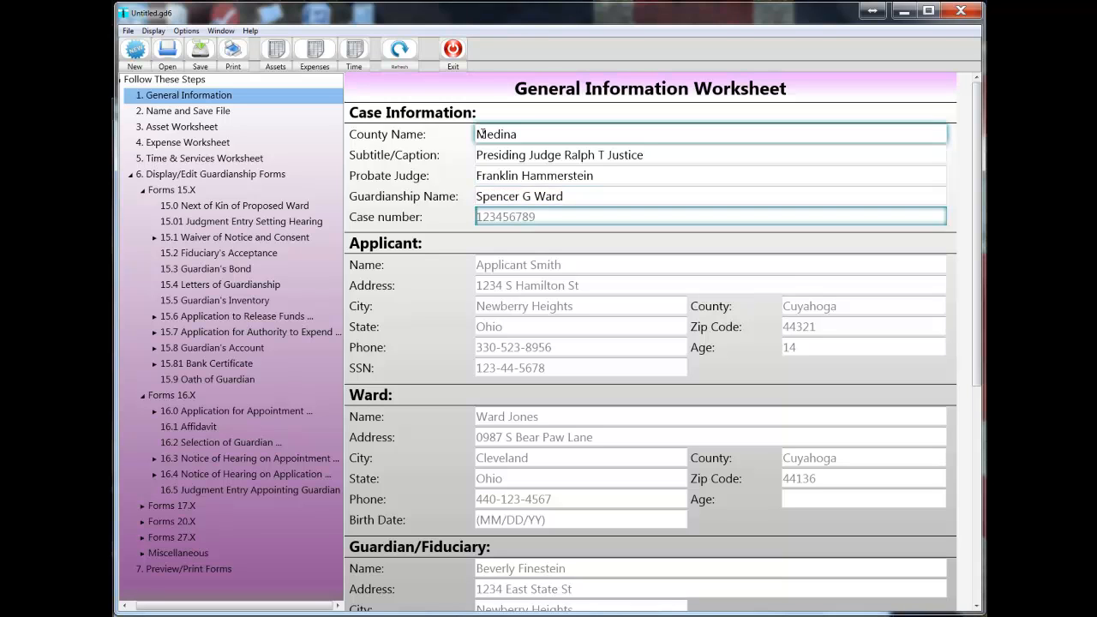
Enter the case number in Case Information.
{"action": "key", "text": "Tab"}
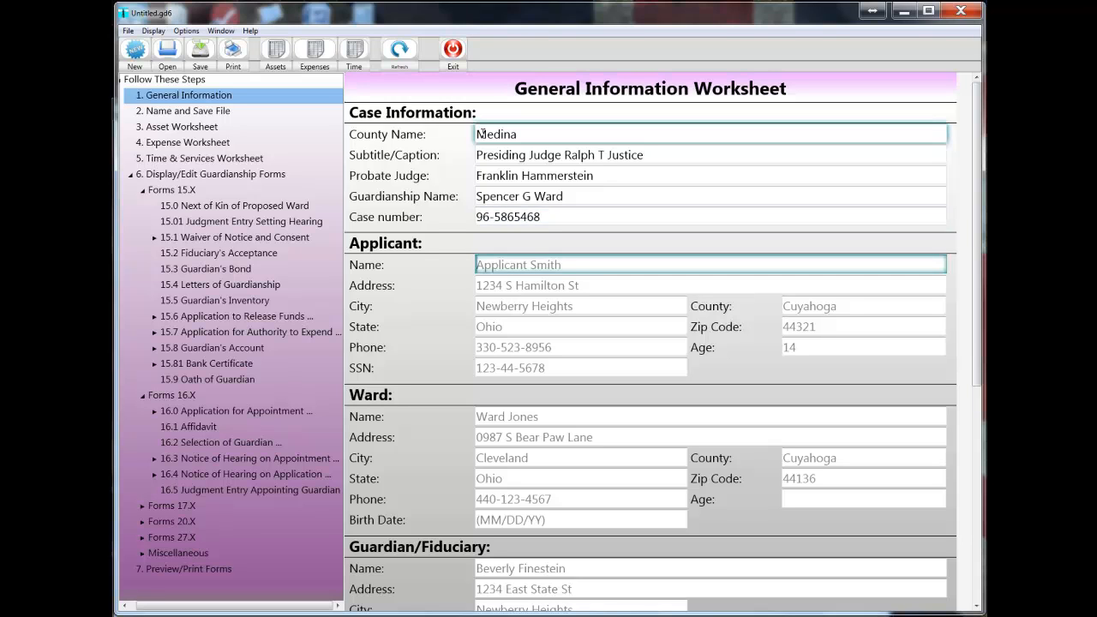
Enter the applicant's full name and street address in the Applicant section.
{"action": "type", "text": "Joseph E. Applicant"}
{"action": "key", "text": "Tab"}
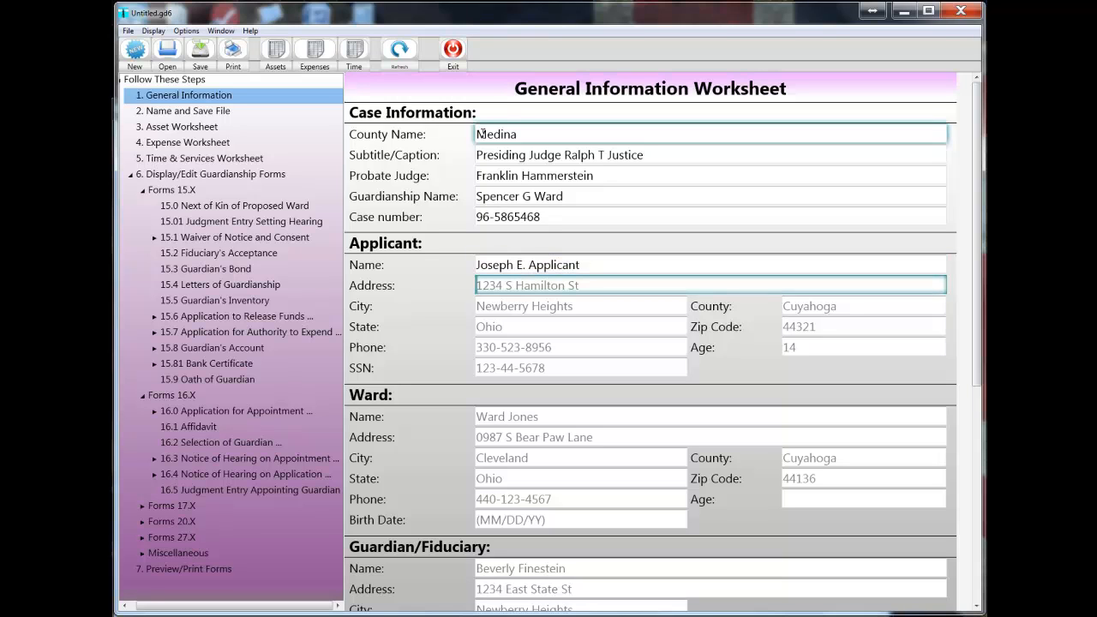
{"action": "type", "text": "1234 Main Stree"}
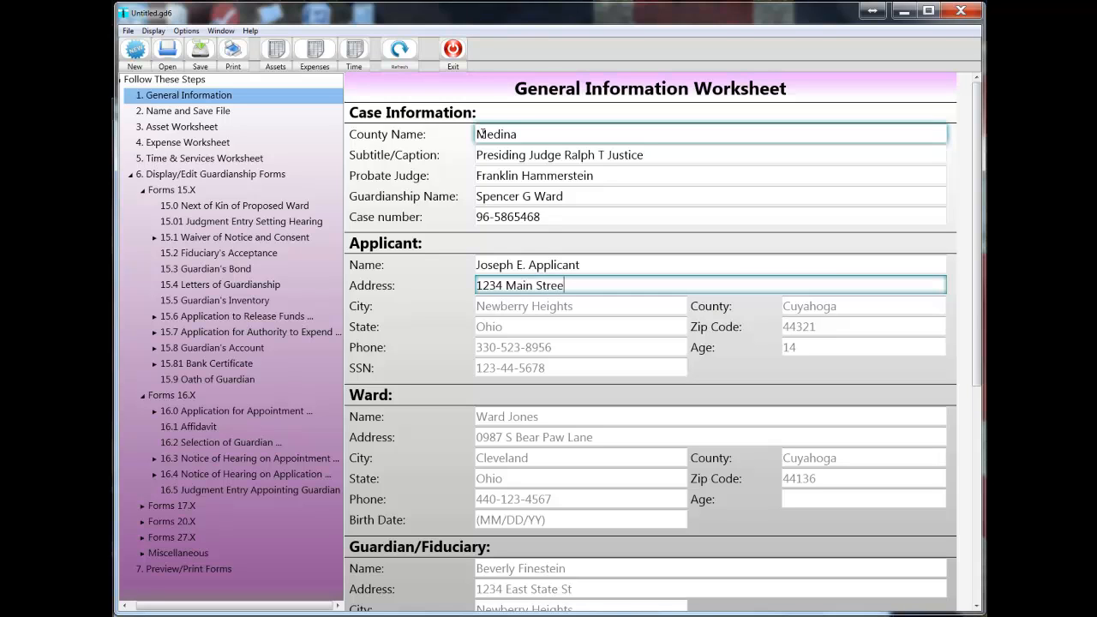
{"action": "type", "text": "t"}
{"action": "key", "text": "Tab"}
Complete the applicant's city, county, state and zip code.
{"action": "type", "text": "medina"}
{"action": "key", "text": "BackSpace"}
{"action": "key", "text": "BackSpace"}
{"action": "key", "text": "BackSpace"}
{"action": "type", "text": "Medina"}
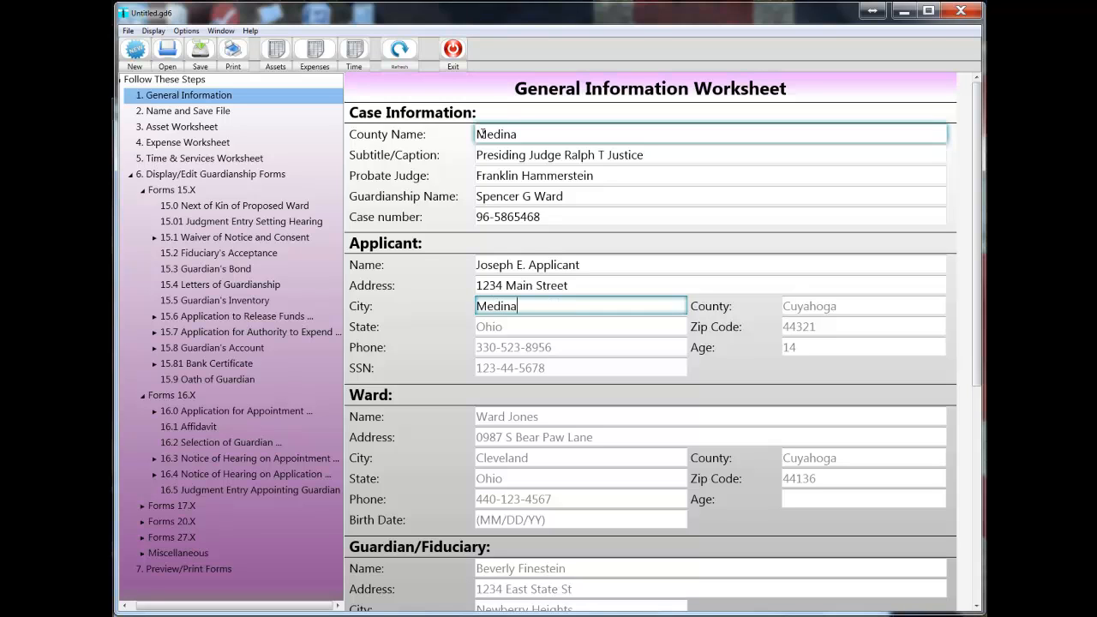
{"action": "key", "text": "Tab"}
{"action": "type", "text": "Medina"}
{"action": "key", "text": "Tab"}
{"action": "type", "text": "Ohio"}
{"action": "key", "text": "Tab"}
{"action": "type", "text": "44256"}
{"action": "key", "text": "Tab"}
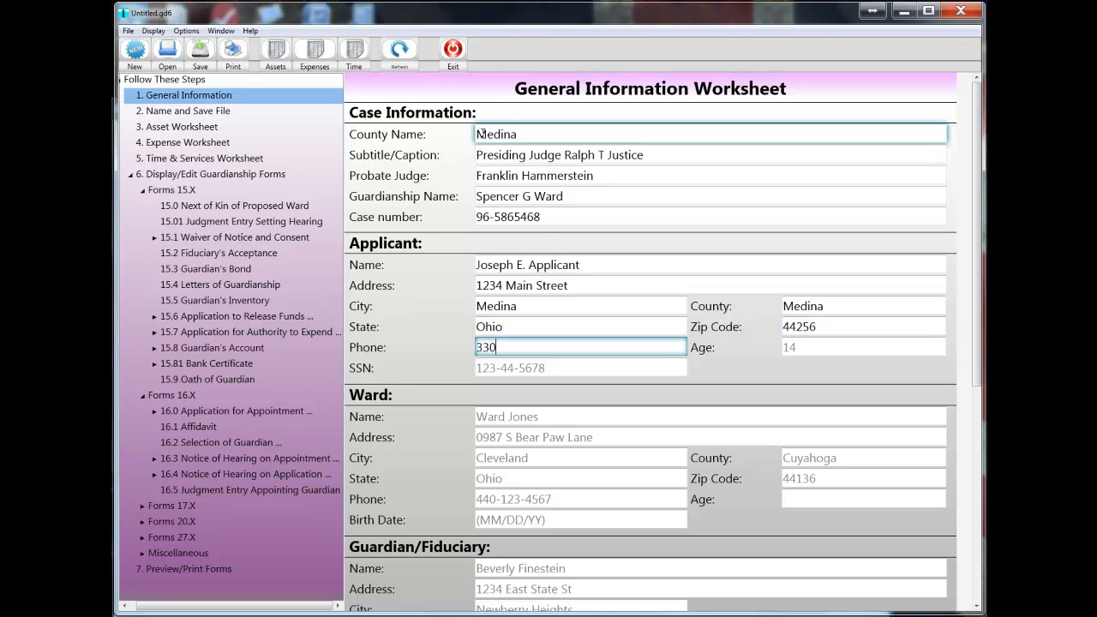
Enter the applicant's phone number, an age of 28, and the Social Security number.
{"action": "key", "text": "Tab"}
{"action": "key", "text": "Tab"}
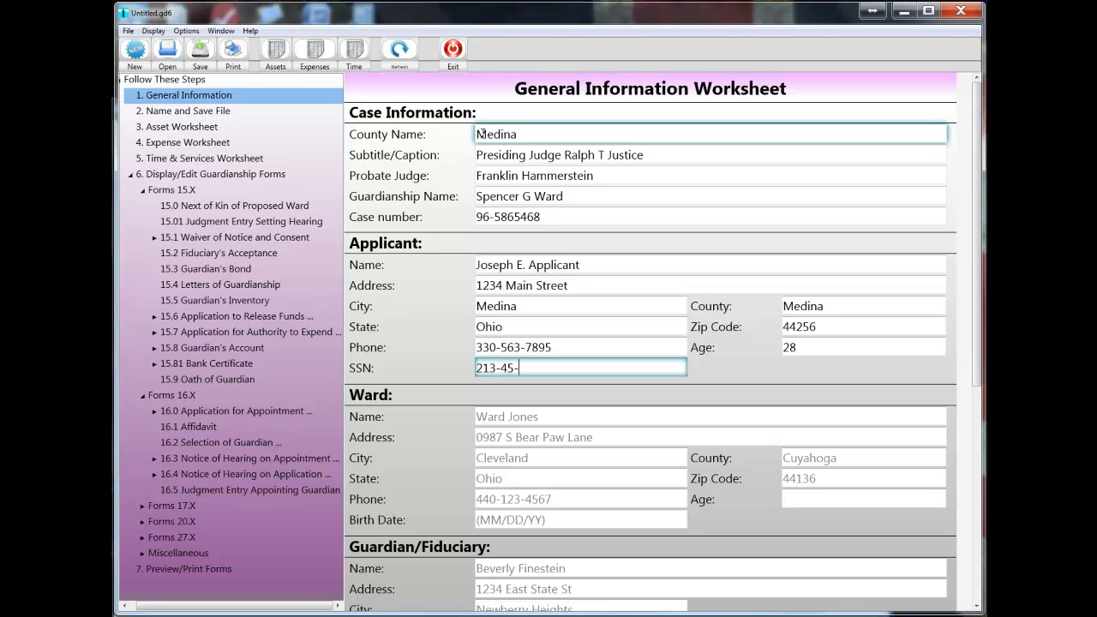
{"action": "key", "text": "Tab"}
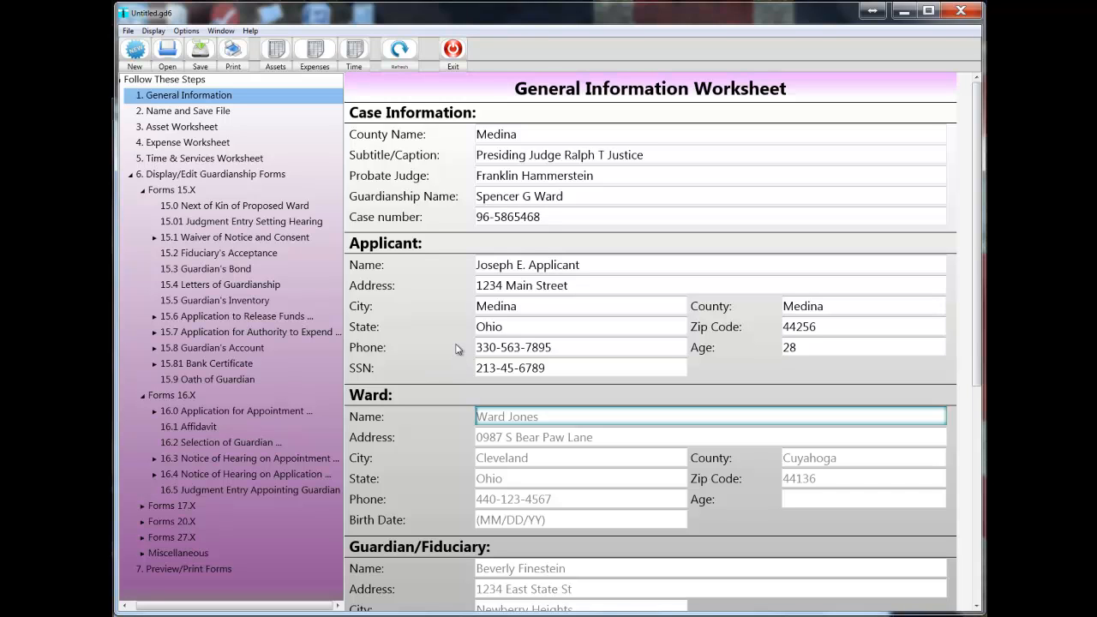
Save the case file as OGF6YouTubeDemoVideo.gd6, replacing the existing file of that name.
{"action": "left_click", "coordinate": [163, 111]}
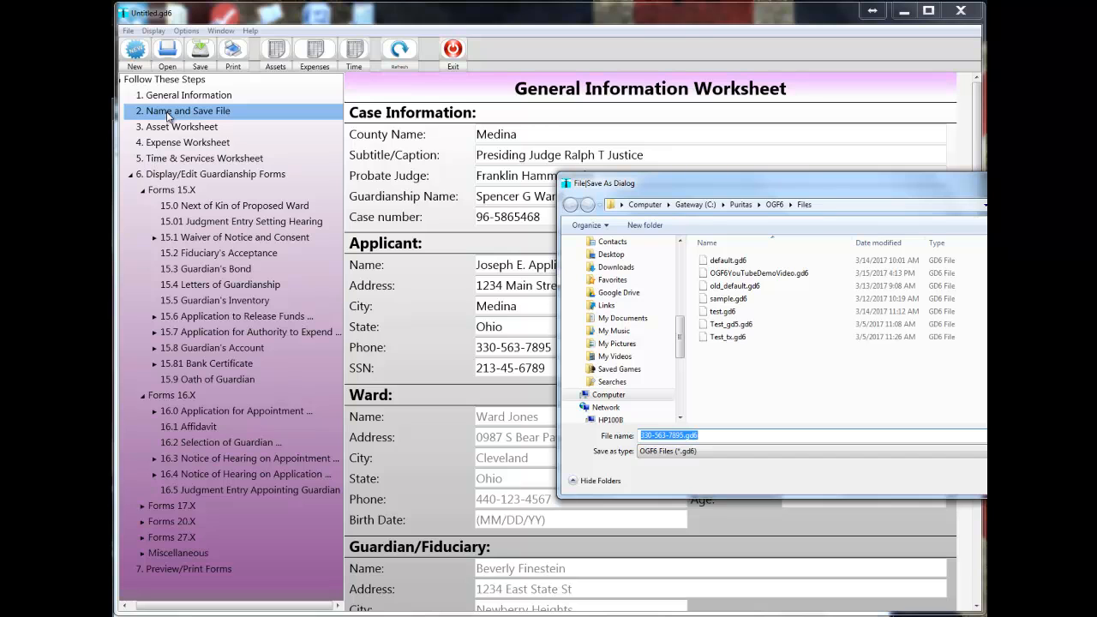
{"action": "type", "text": "OGF6"}
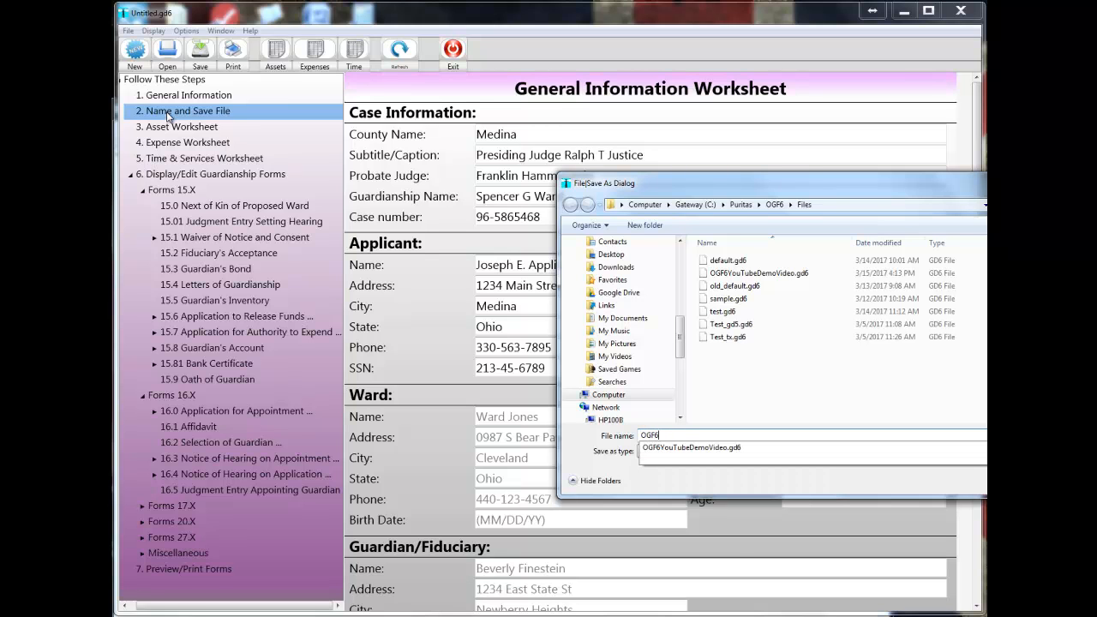
{"action": "type", "text": "YouT"}
{"action": "left_click", "coordinate": [699, 448]}
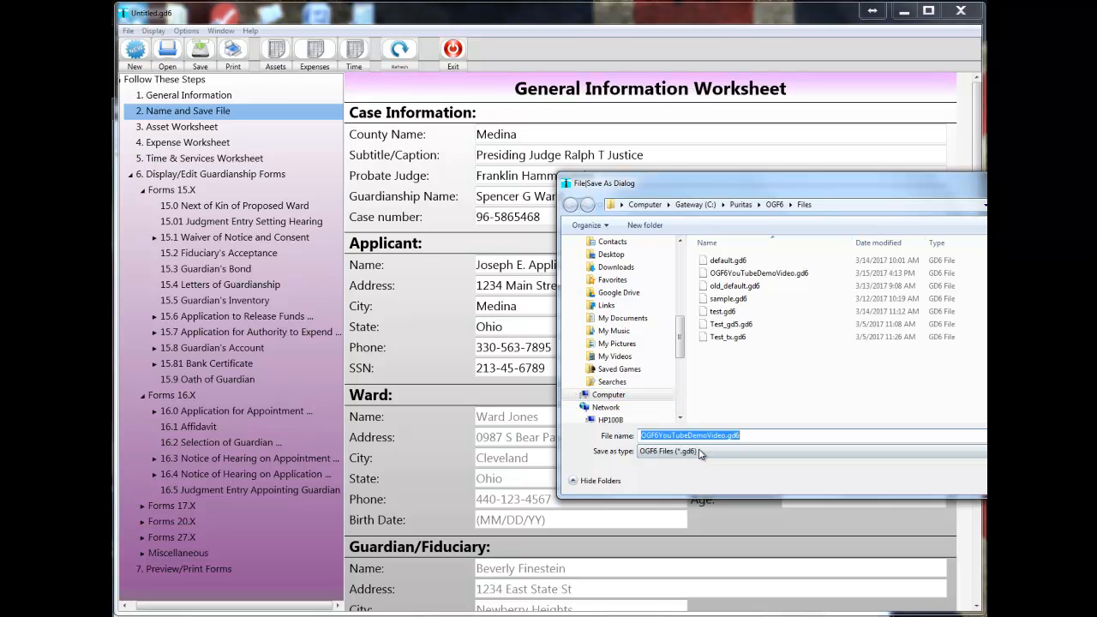
{"action": "key", "text": "Return"}
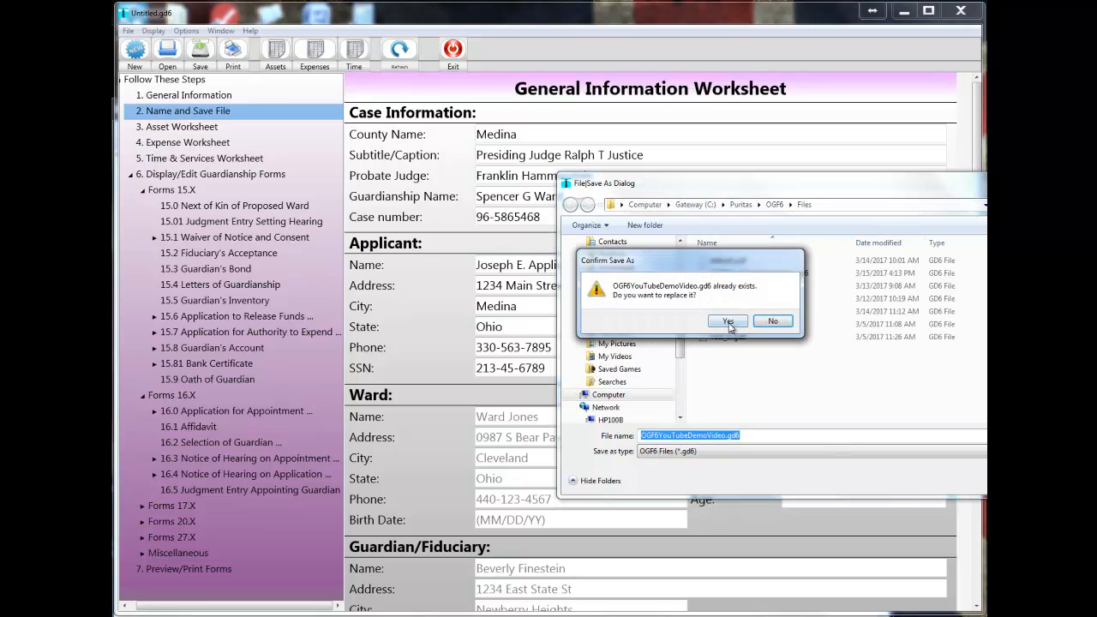
{"action": "key", "text": "y"}
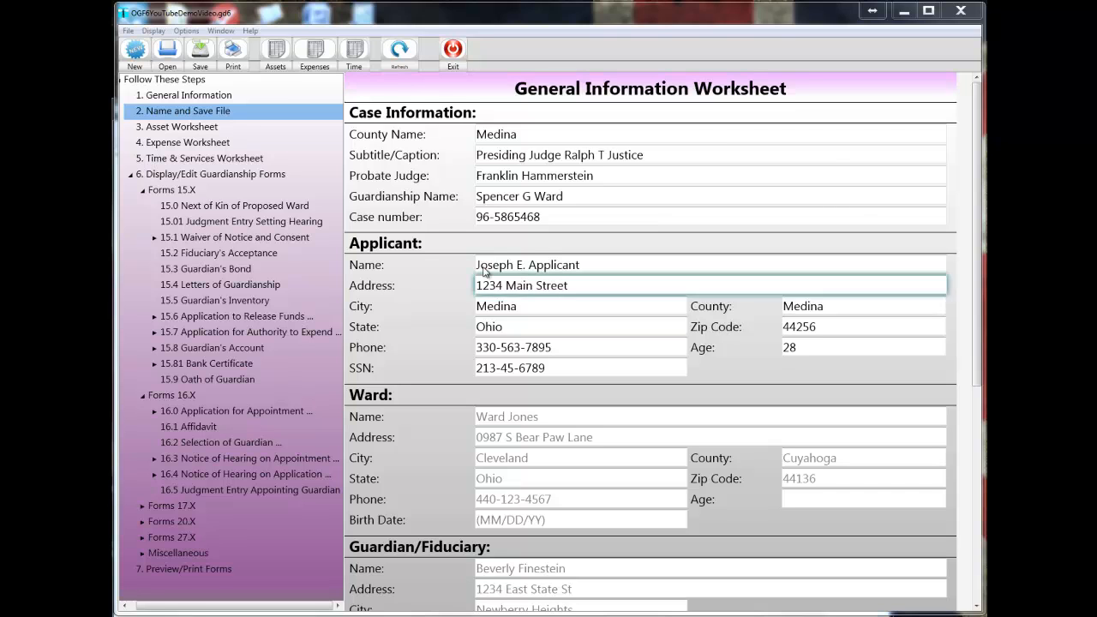
Open the test.gd6 case file and bring up its Asset Worksheet.
{"action": "left_click", "coordinate": [128, 33]}
{"action": "left_click", "coordinate": [148, 187]}
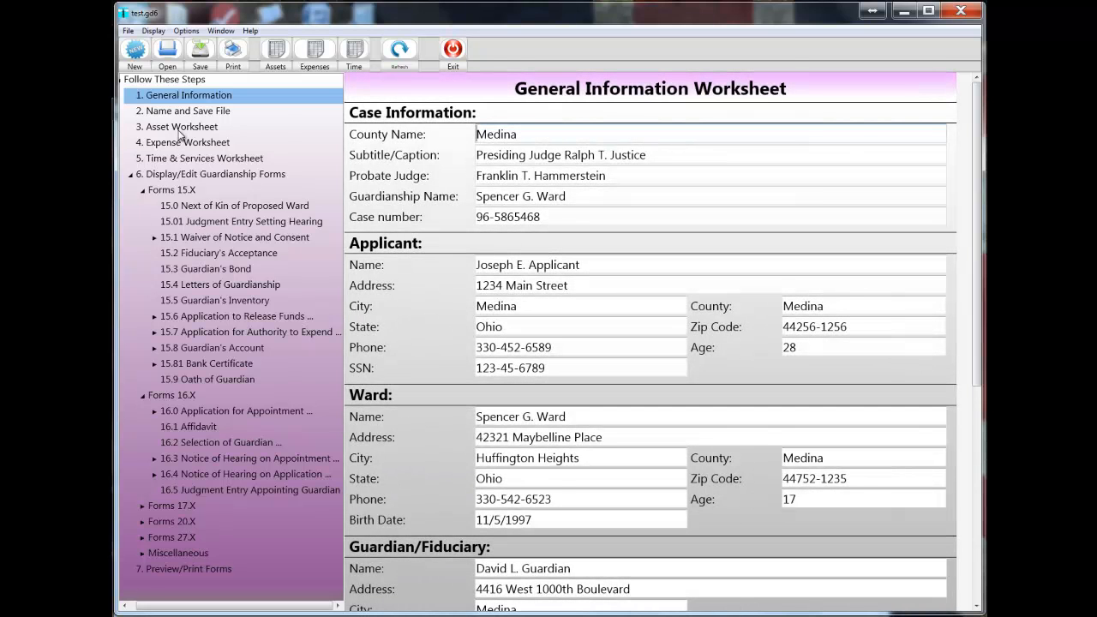
{"action": "left_click", "coordinate": [179, 129]}
{"action": "left_click_drag", "start_coordinate": [388, 64], "coordinate": [240, 48]}
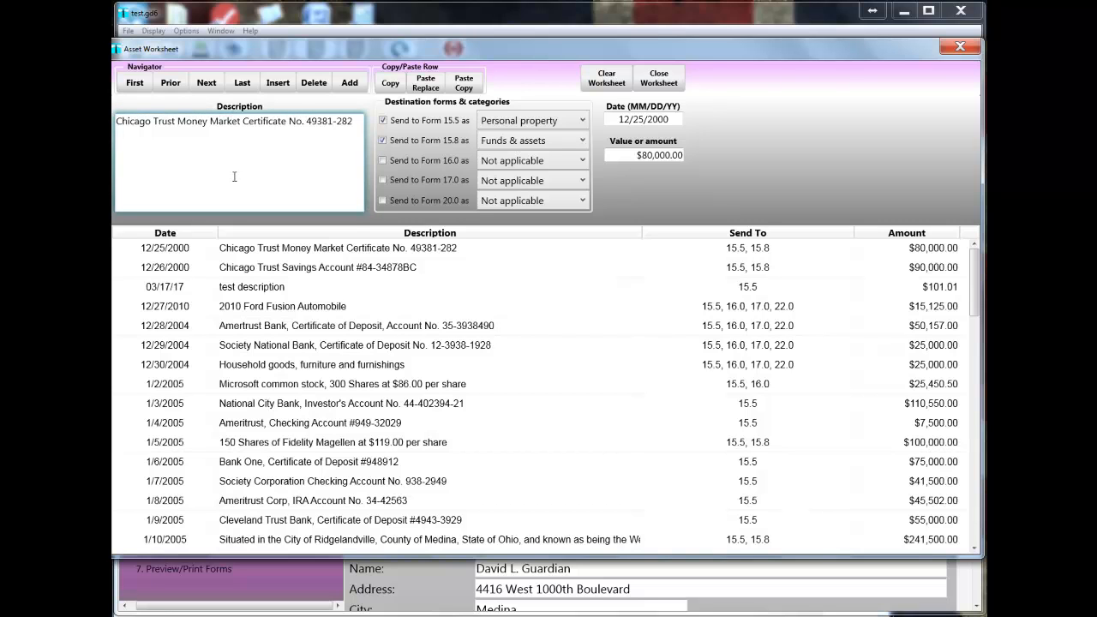
Add a new asset row described as "Test entry A", dated 03/20/17, with a value of 10000.
{"action": "left_click", "coordinate": [349, 84]}
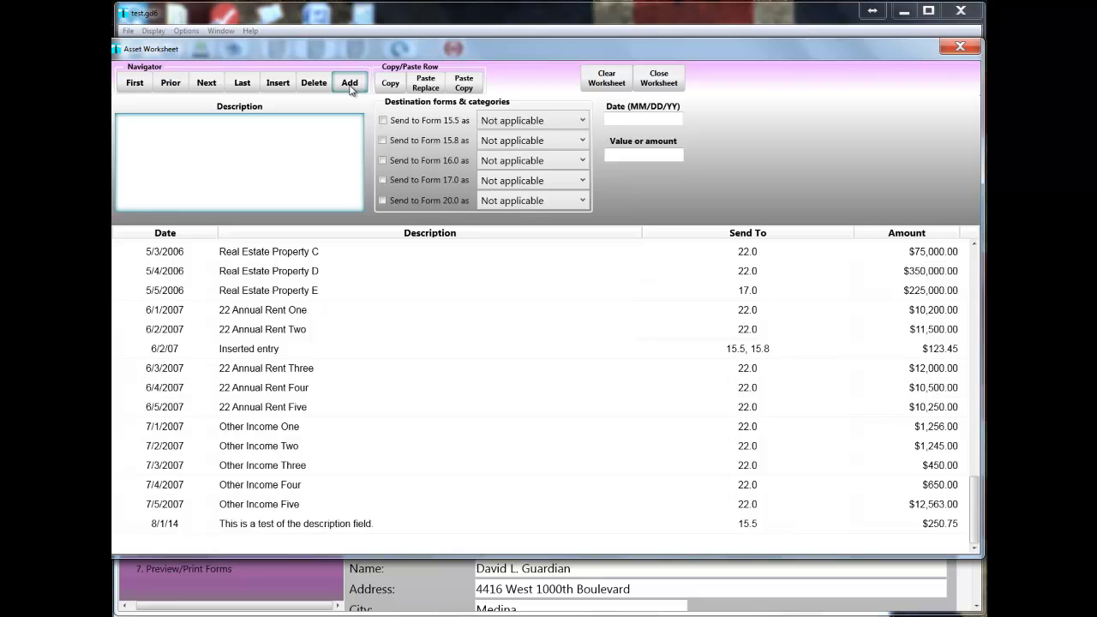
{"action": "type", "text": "Test entry A"}
{"action": "left_click", "coordinate": [649, 120]}
{"action": "type", "text": "03/2"}
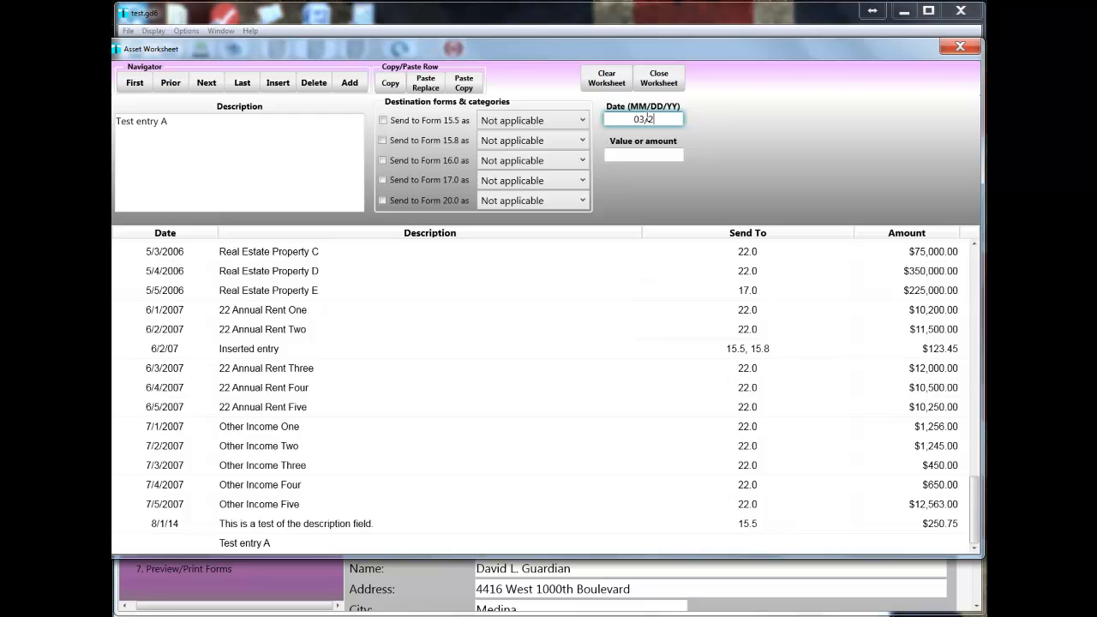
{"action": "type", "text": "0/17"}
{"action": "key", "text": "Tab"}
{"action": "type", "text": "10000"}
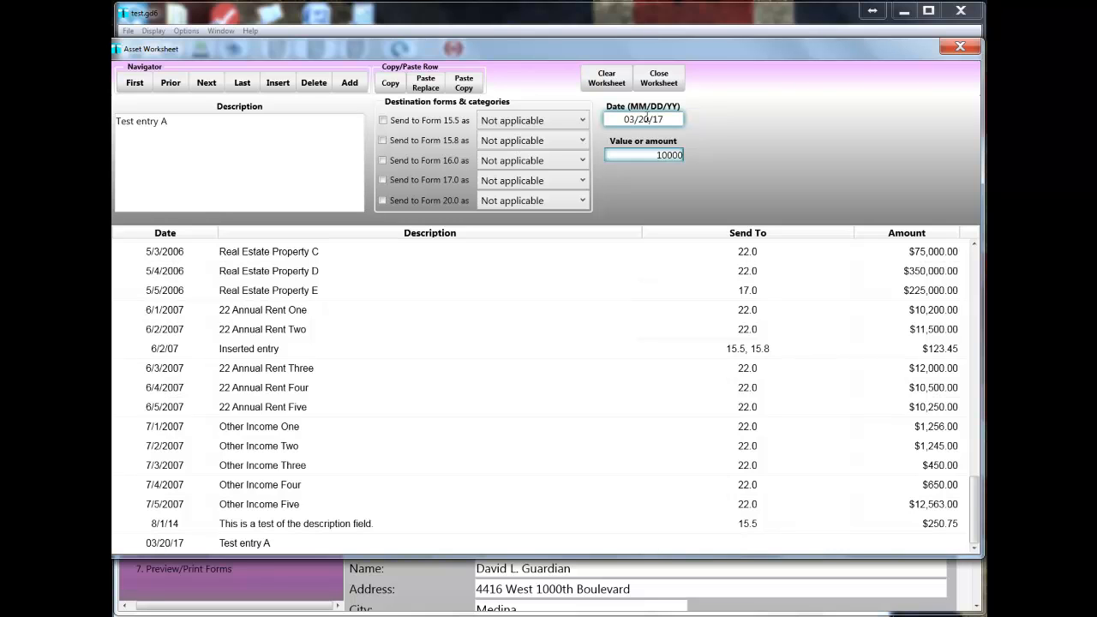
{"action": "key", "text": "Tab"}
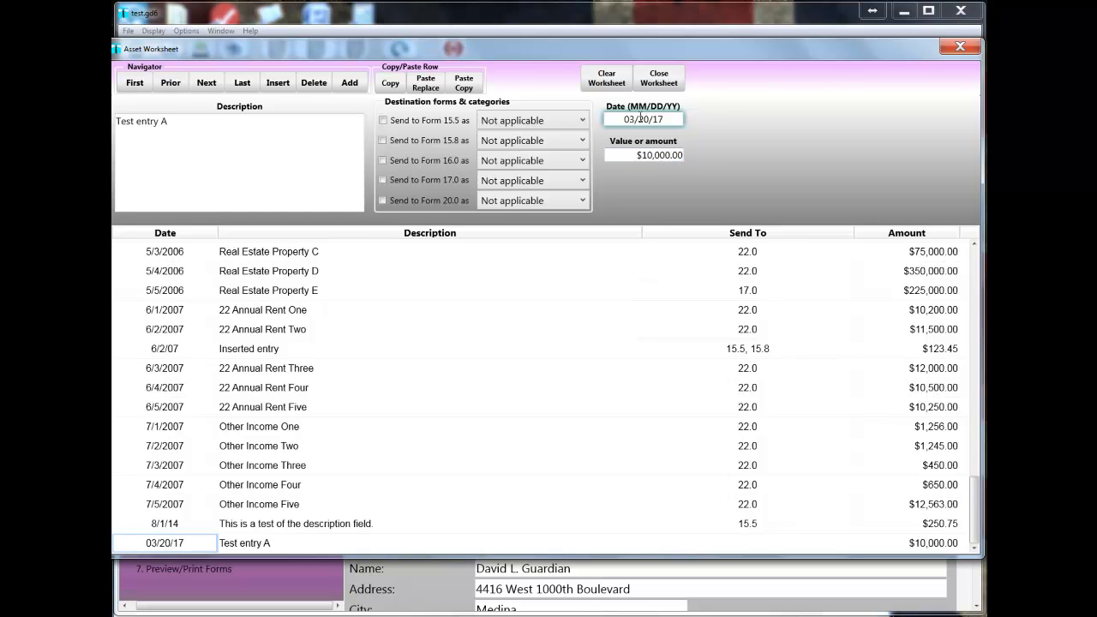
Send the "Test entry A" asset to Forms 15.5, 15.8, 16.0 and 17.0.
{"action": "left_click", "coordinate": [383, 120]}
{"action": "left_click", "coordinate": [384, 139]}
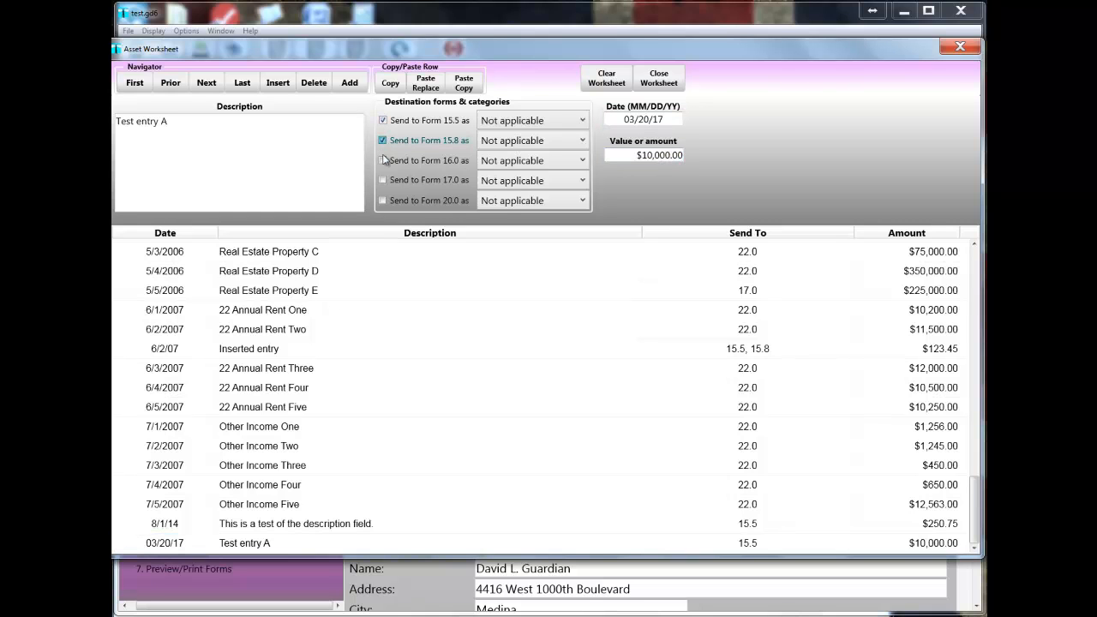
{"action": "left_click", "coordinate": [383, 162]}
{"action": "left_click", "coordinate": [383, 180]}
Categorize "Test entry A" as Personal property for Form 15.5 and as Receipts for Form 15.8.
{"action": "left_click", "coordinate": [565, 126]}
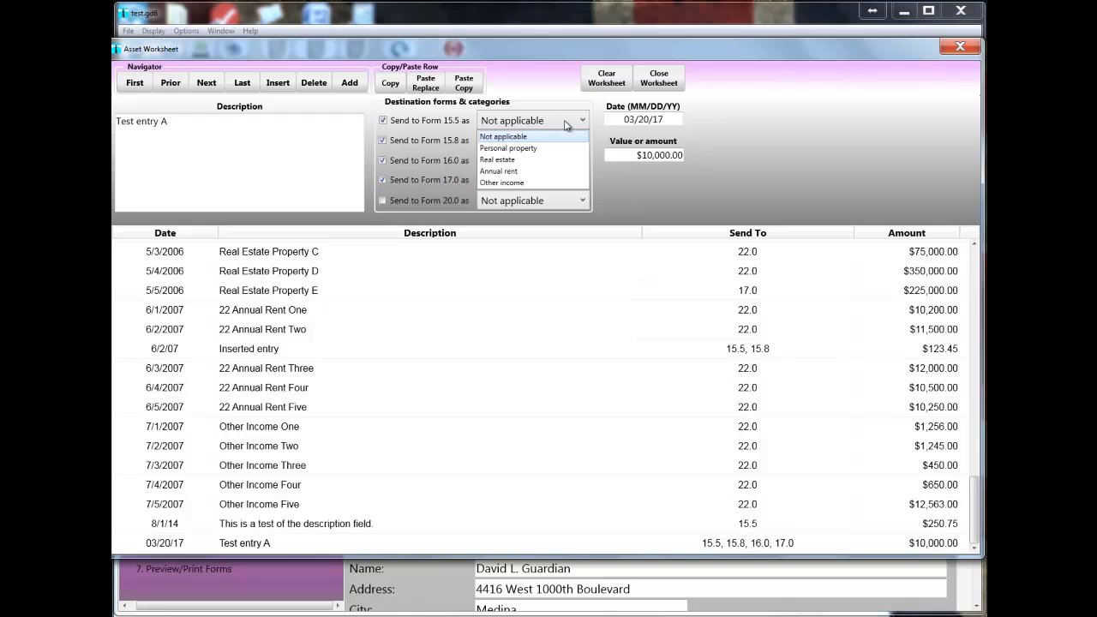
{"action": "left_click", "coordinate": [517, 150]}
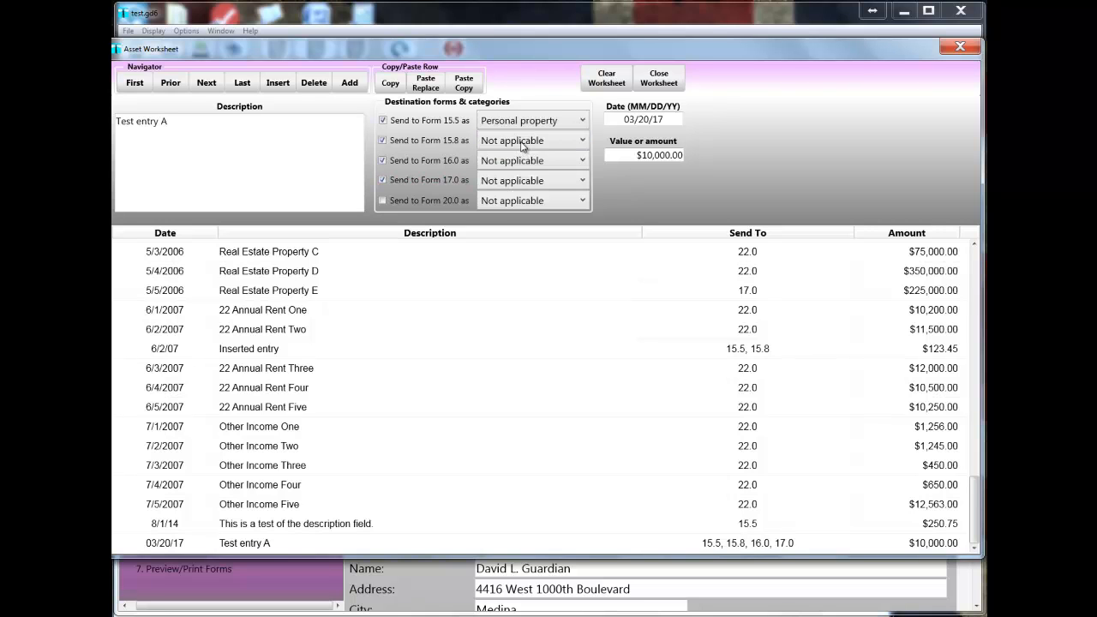
{"action": "left_click", "coordinate": [523, 144]}
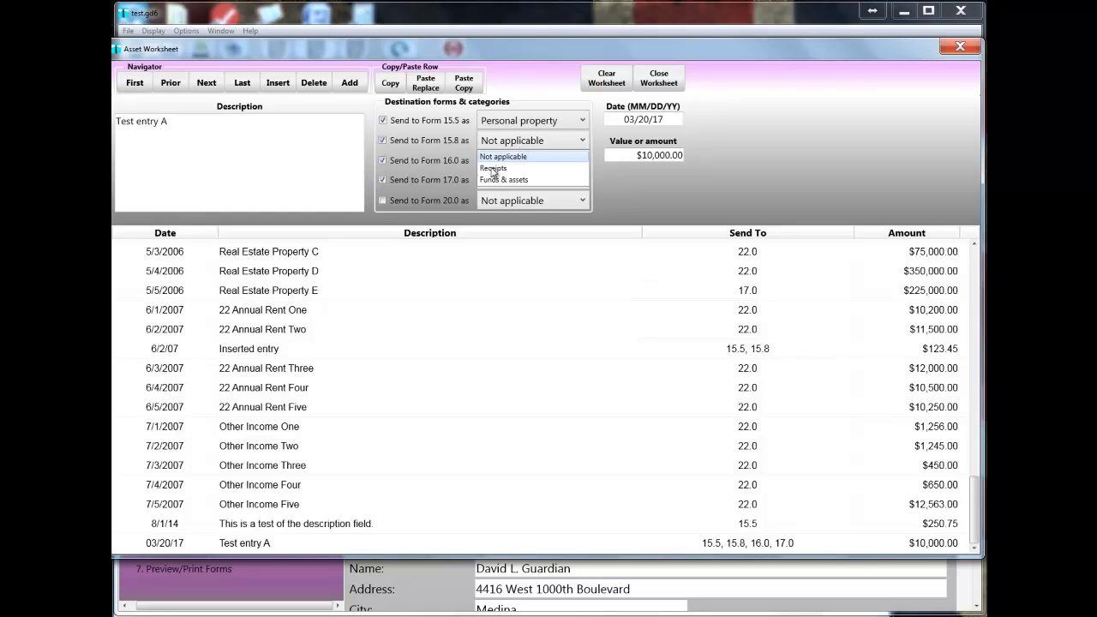
{"action": "left_click", "coordinate": [494, 169]}
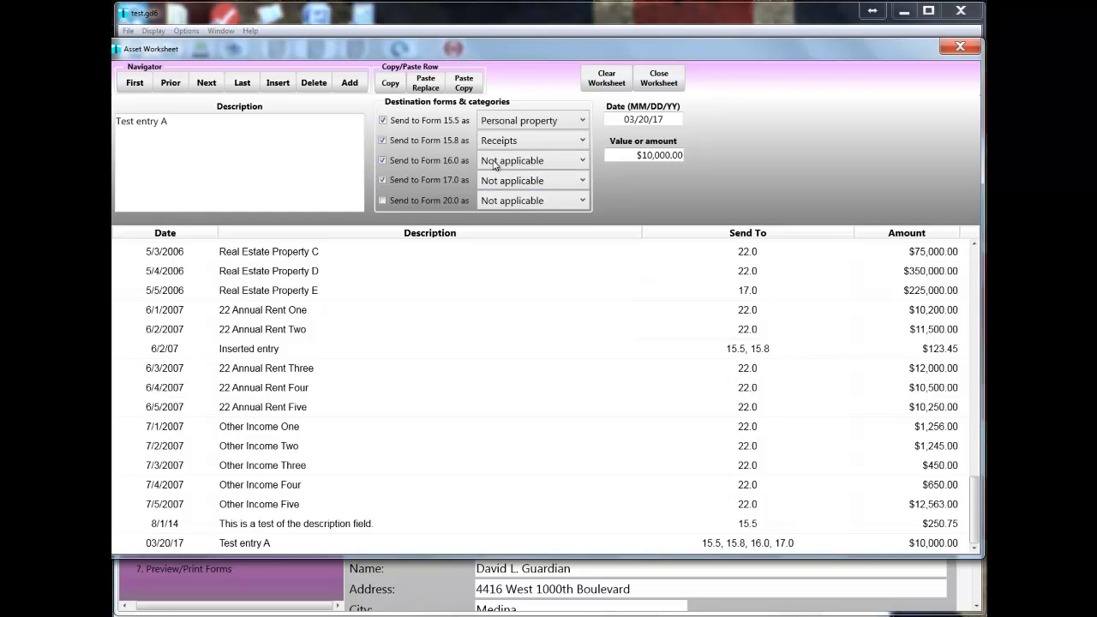
Categorize "Test entry A" as Personal property for both Form 16.0 and Form 17.0.
{"action": "left_click", "coordinate": [495, 165]}
{"action": "left_click", "coordinate": [499, 188]}
{"action": "left_click", "coordinate": [496, 182]}
{"action": "left_click", "coordinate": [497, 207]}
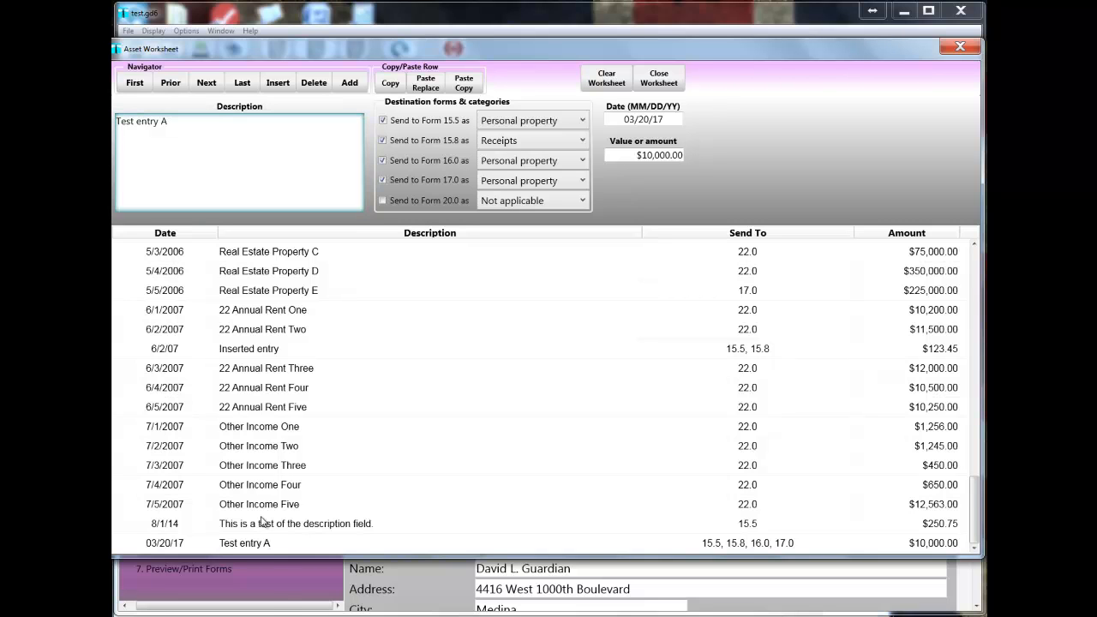
Copy all of the Latin filler text from the Notepad file and append it to the "Test entry A" description.
{"action": "mouse_move", "coordinate": [276, 616]}
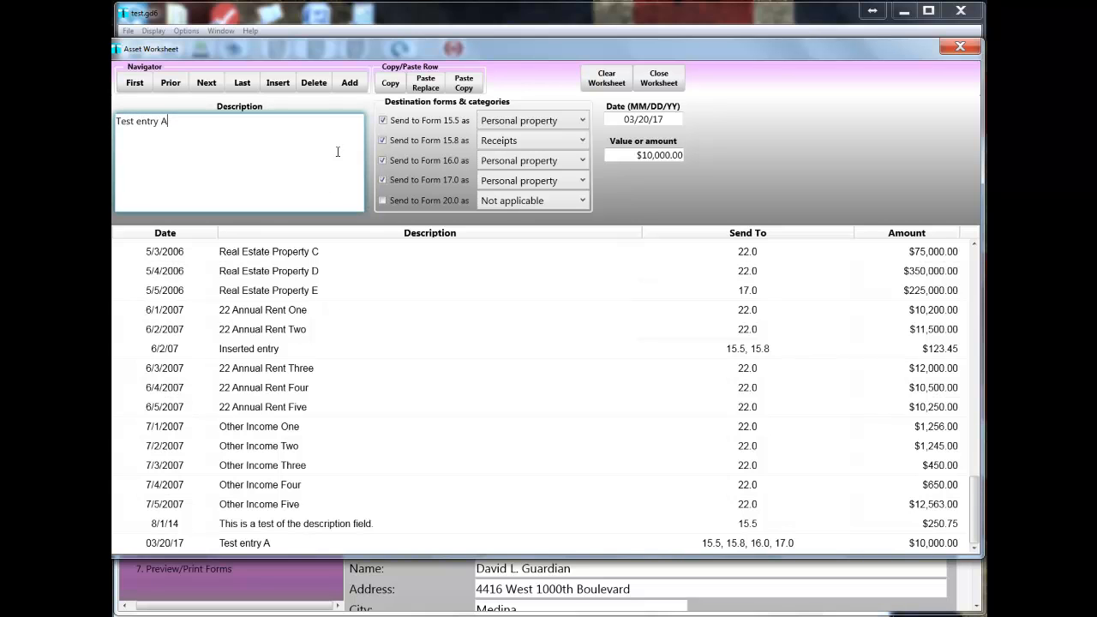
{"action": "left_click", "coordinate": [275, 610]}
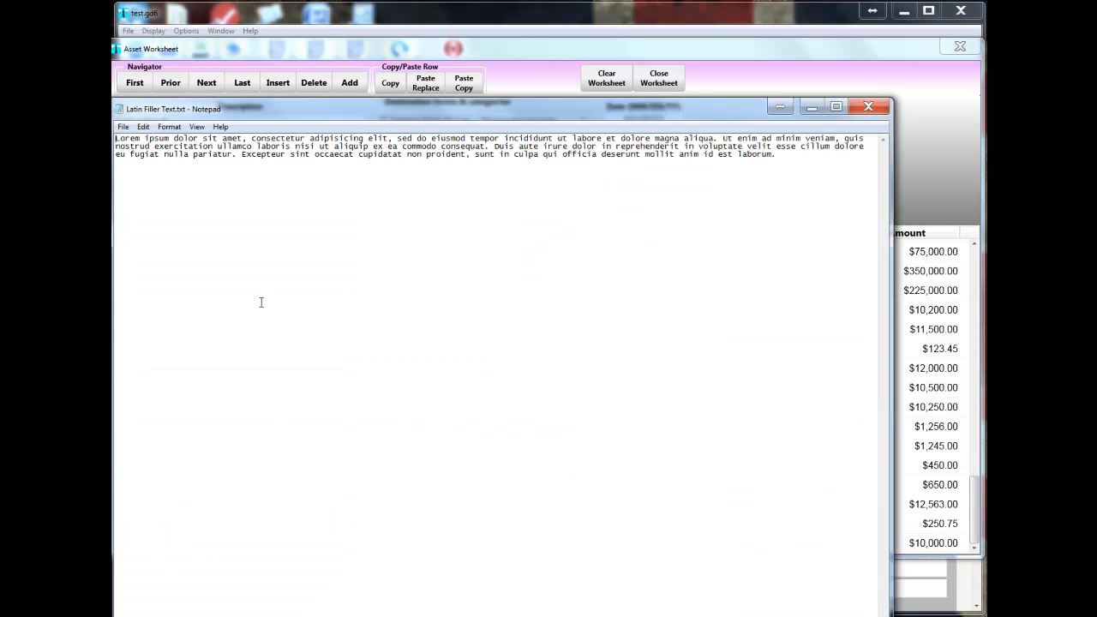
{"action": "key", "text": "ctrl+a"}
{"action": "key", "text": "ctrl+c"}
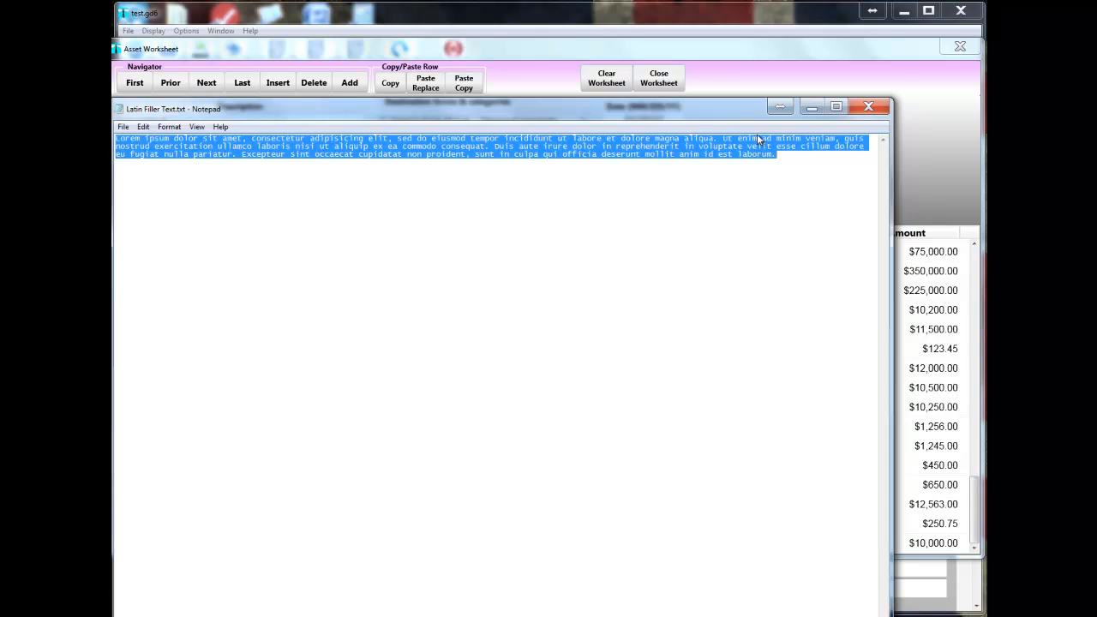
{"action": "left_click", "coordinate": [812, 107]}
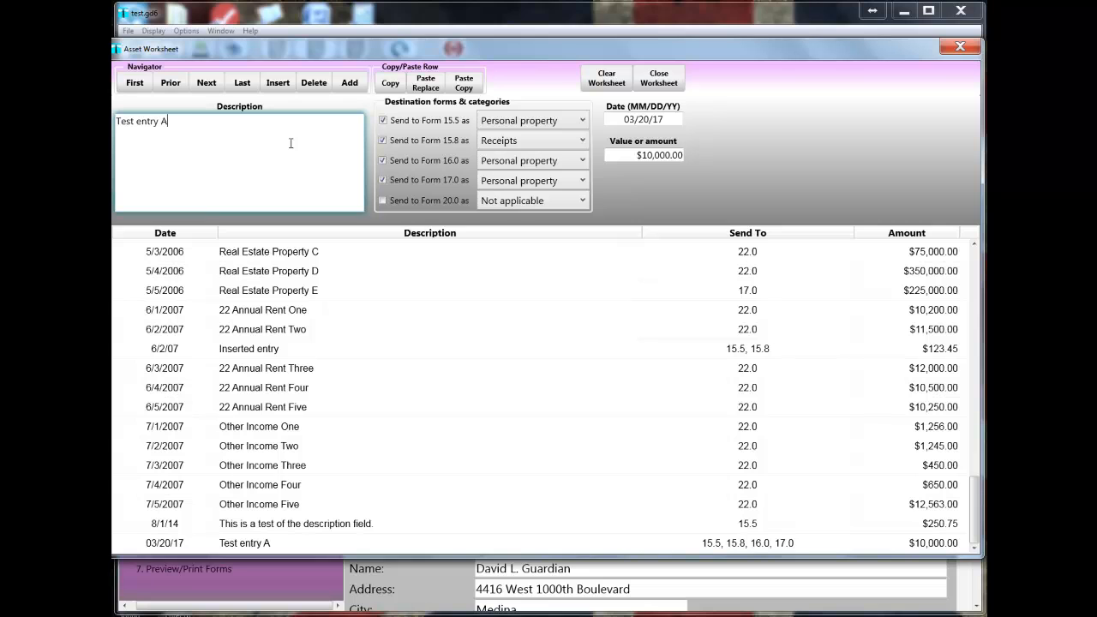
{"action": "key", "text": "ctrl+v"}
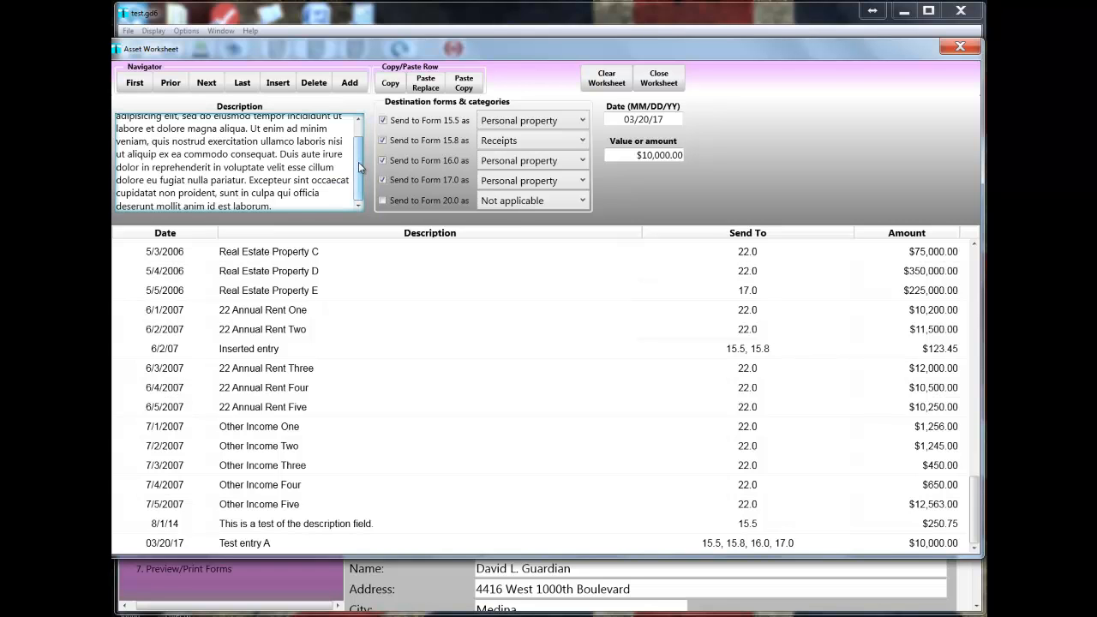
{"action": "scroll", "coordinate": [360, 174], "scroll_direction": "up", "scroll_amount": 1}
{"action": "left_click_drag", "start_coordinate": [360, 170], "coordinate": [357, 132]}
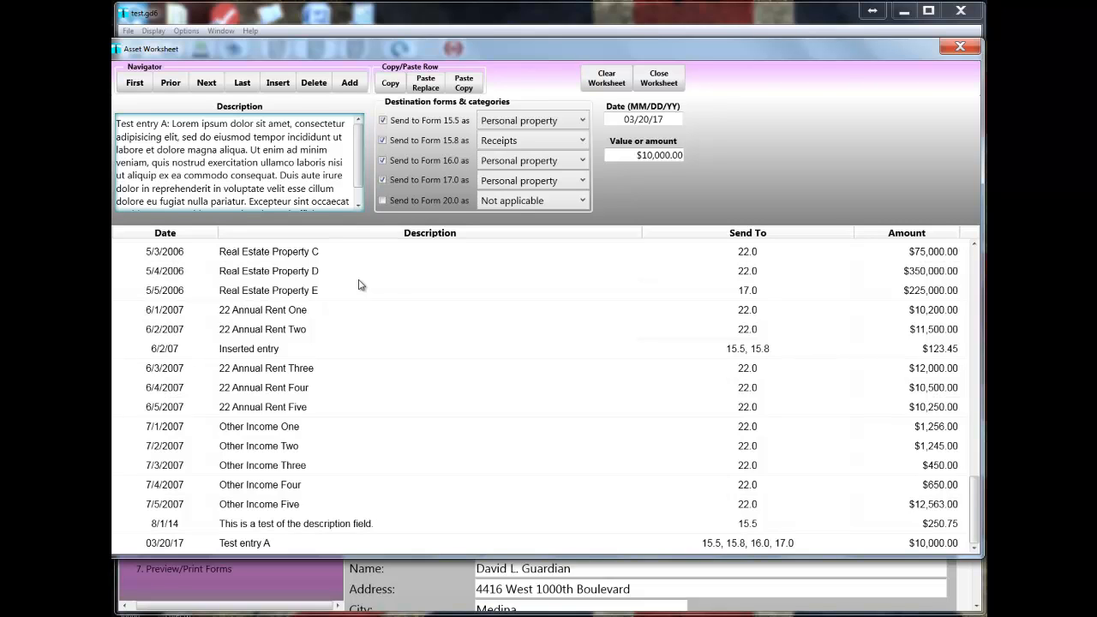
Browse the worksheet records by moving to the first, last, prior and next entries and picking individual rows, ending on the last entry.
{"action": "left_click", "coordinate": [136, 84]}
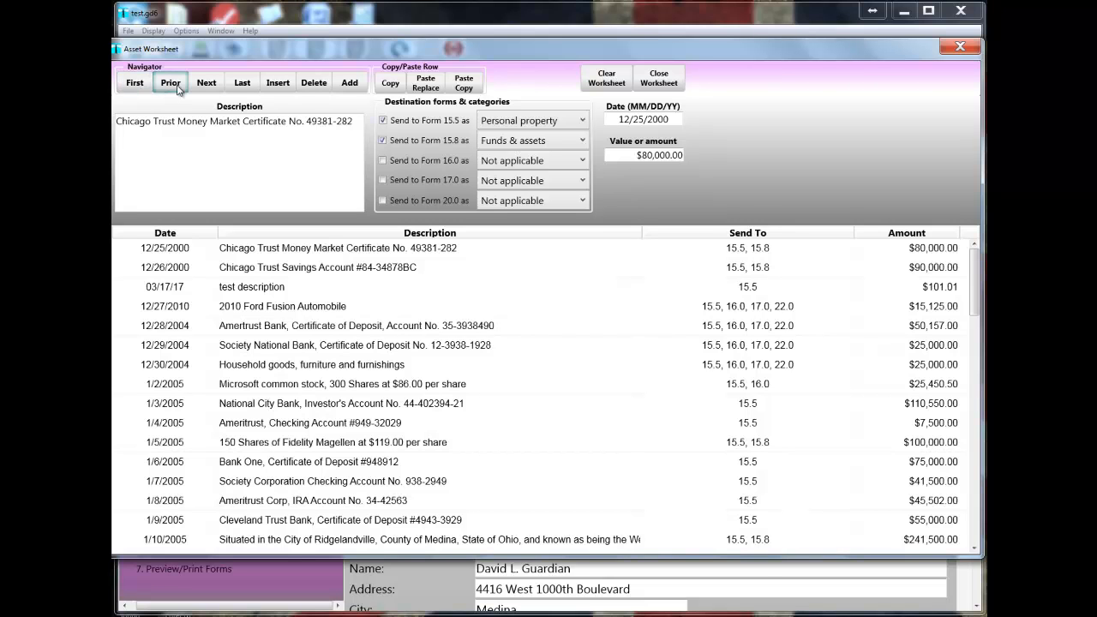
{"action": "left_click", "coordinate": [250, 86]}
{"action": "left_click", "coordinate": [147, 89]}
{"action": "left_click", "coordinate": [258, 273]}
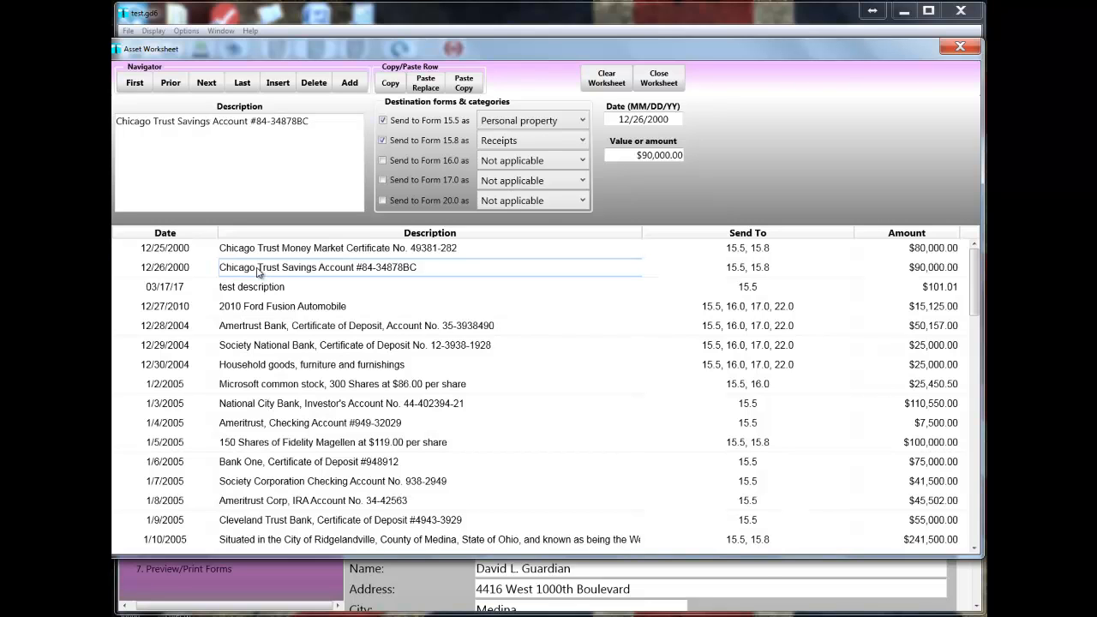
{"action": "left_click", "coordinate": [175, 89]}
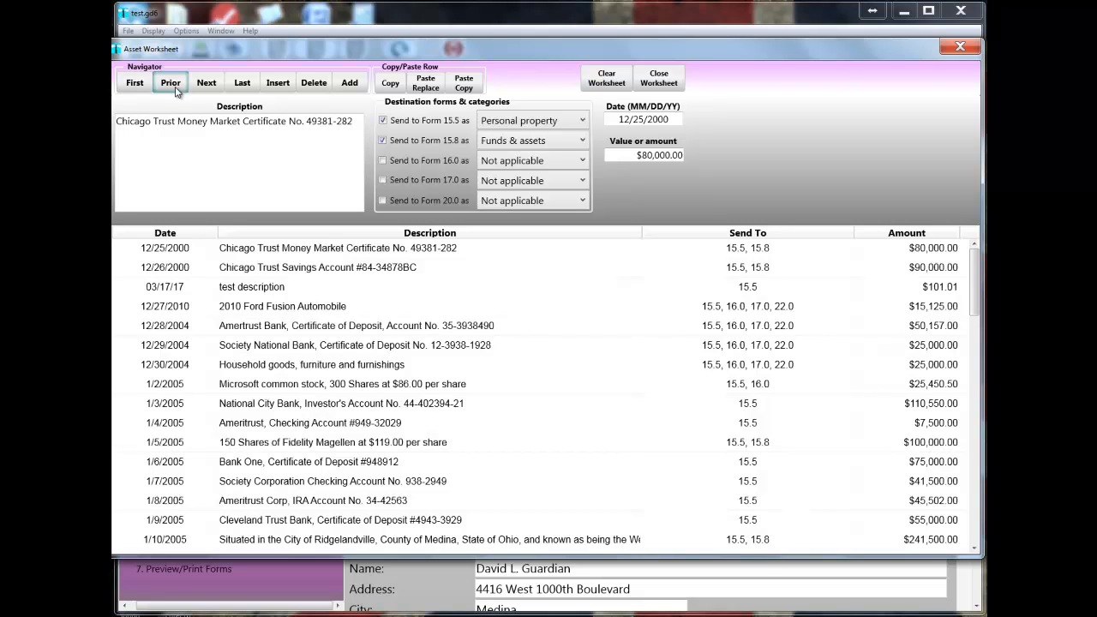
{"action": "left_click", "coordinate": [297, 309]}
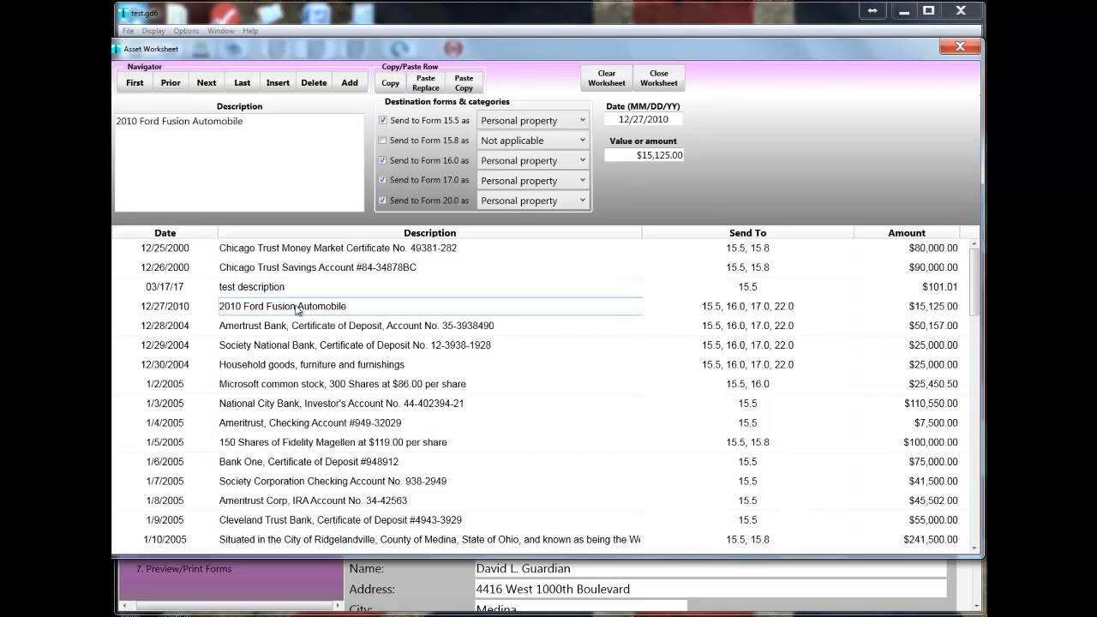
{"action": "left_click", "coordinate": [180, 86]}
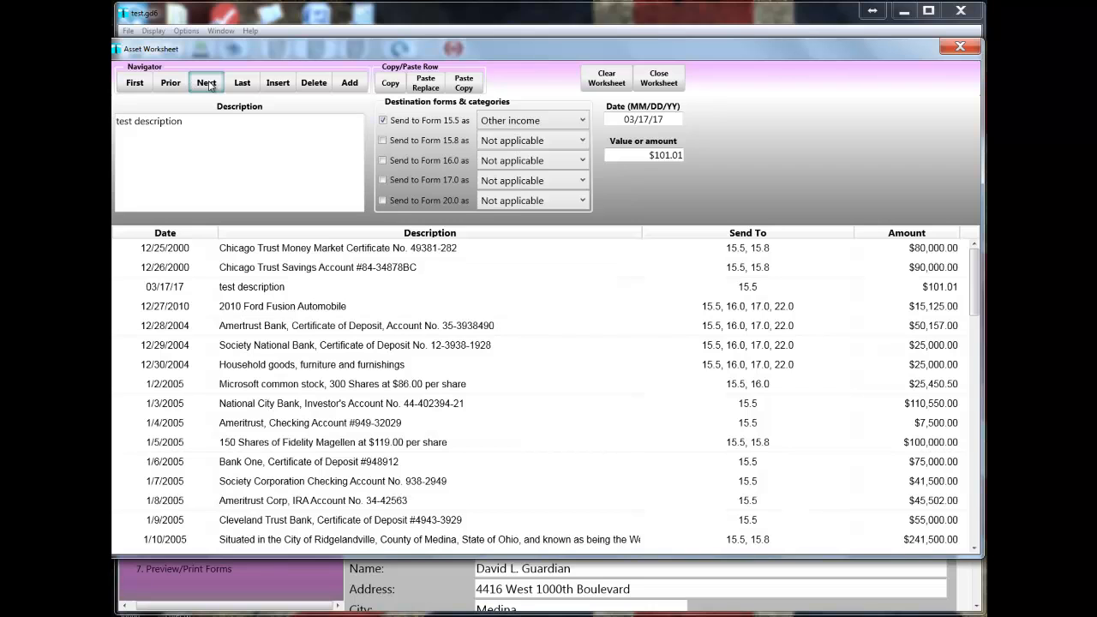
{"action": "left_click", "coordinate": [210, 86]}
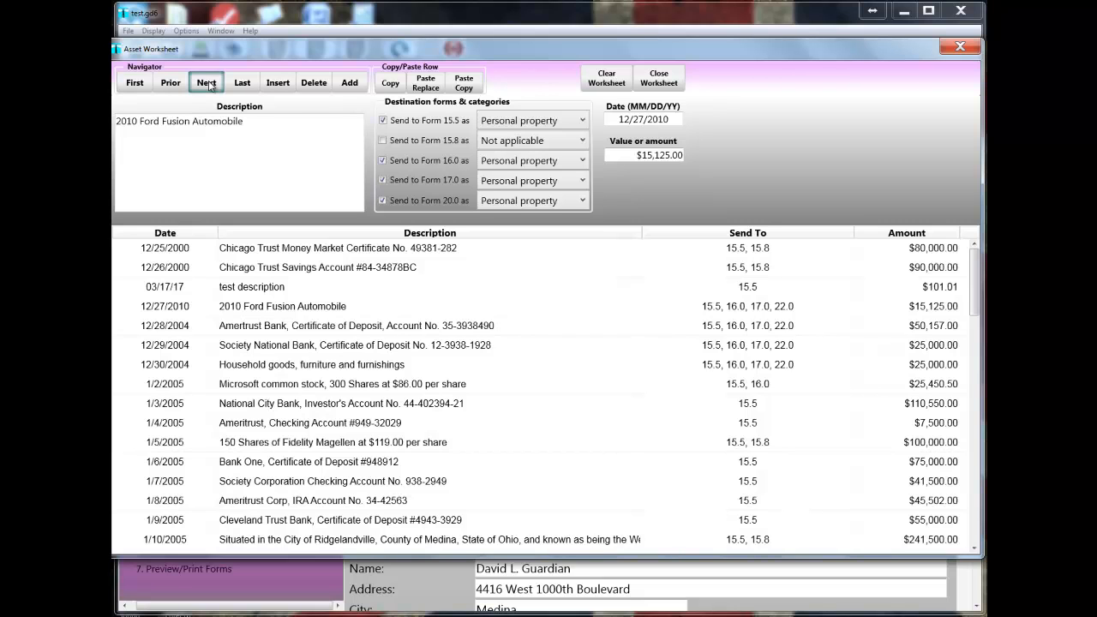
{"action": "left_click", "coordinate": [210, 85]}
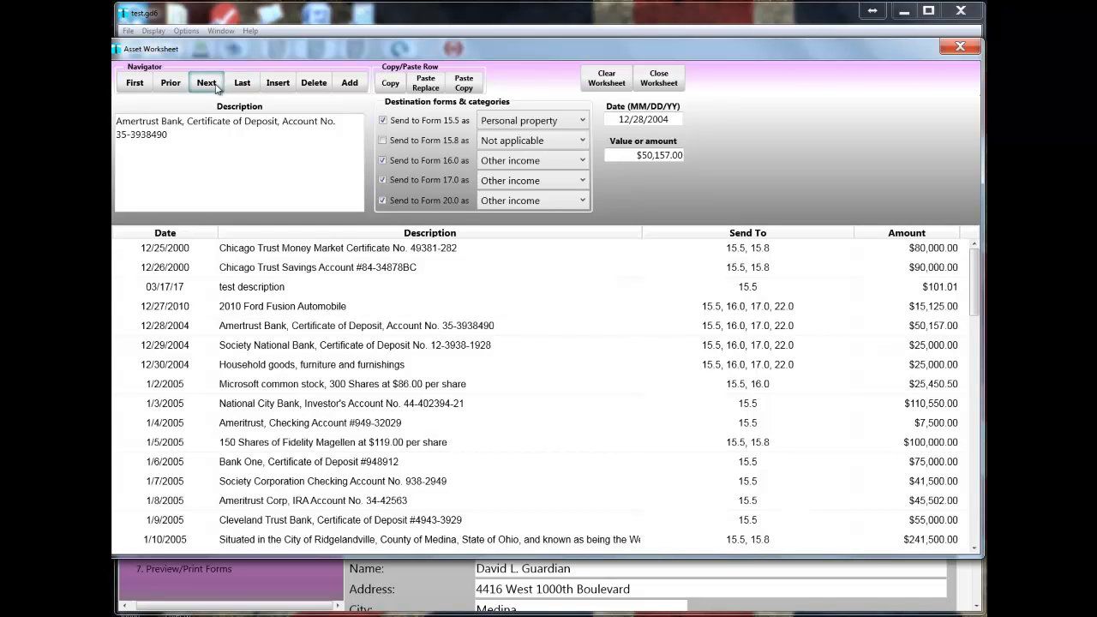
{"action": "left_click", "coordinate": [241, 83]}
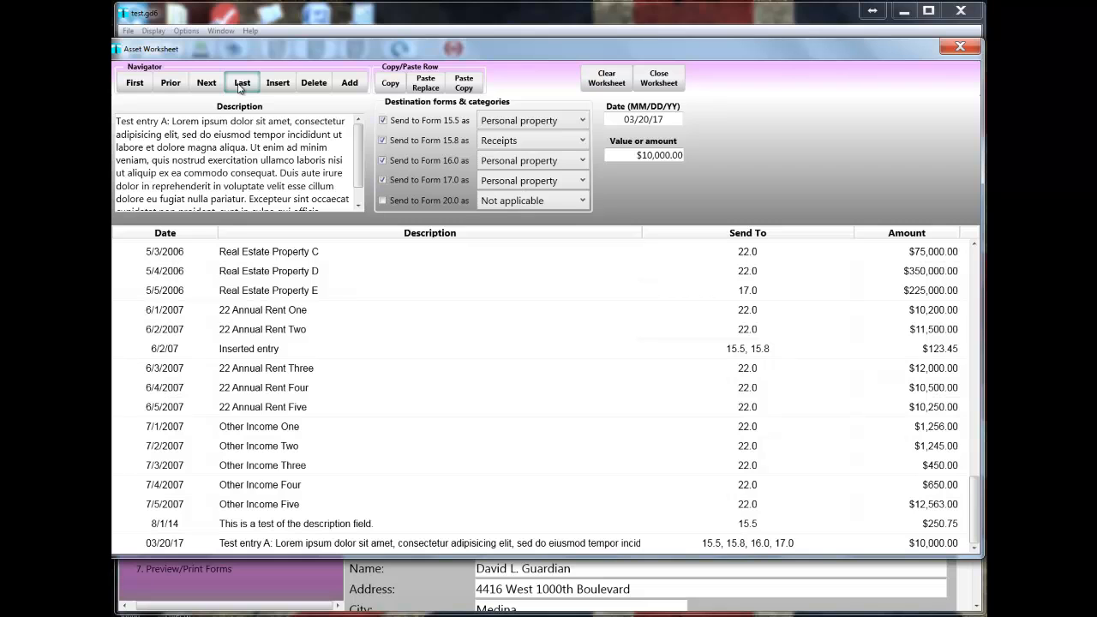
Insert a row described as "test entry B" before the last entry and send it to Forms 15.5, 15.8 and 16.0.
{"action": "left_click", "coordinate": [273, 84]}
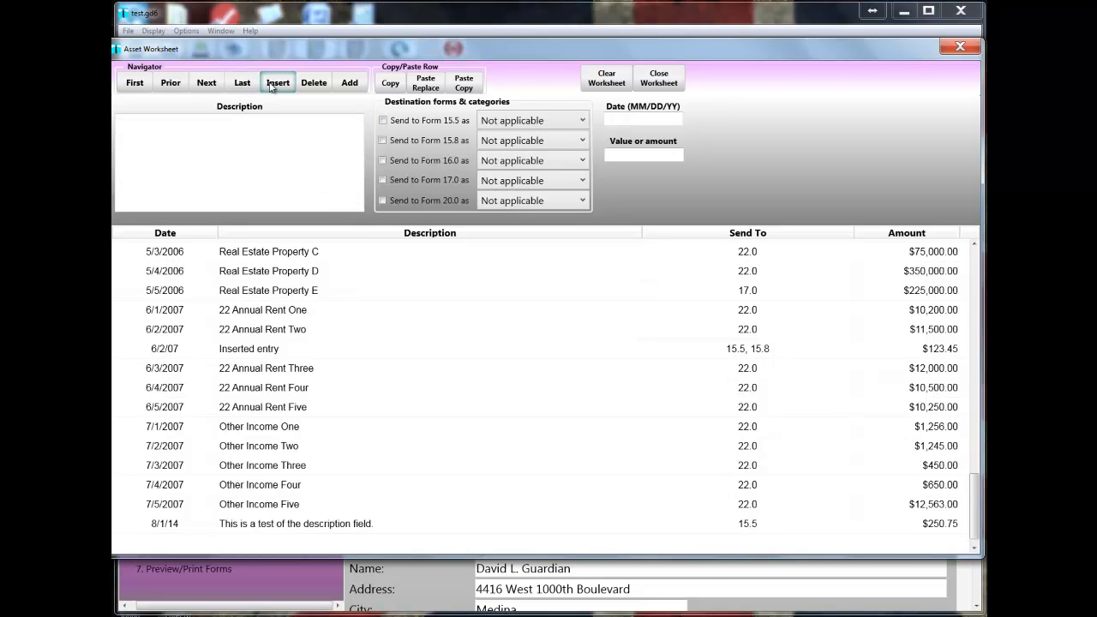
{"action": "left_click", "coordinate": [269, 161]}
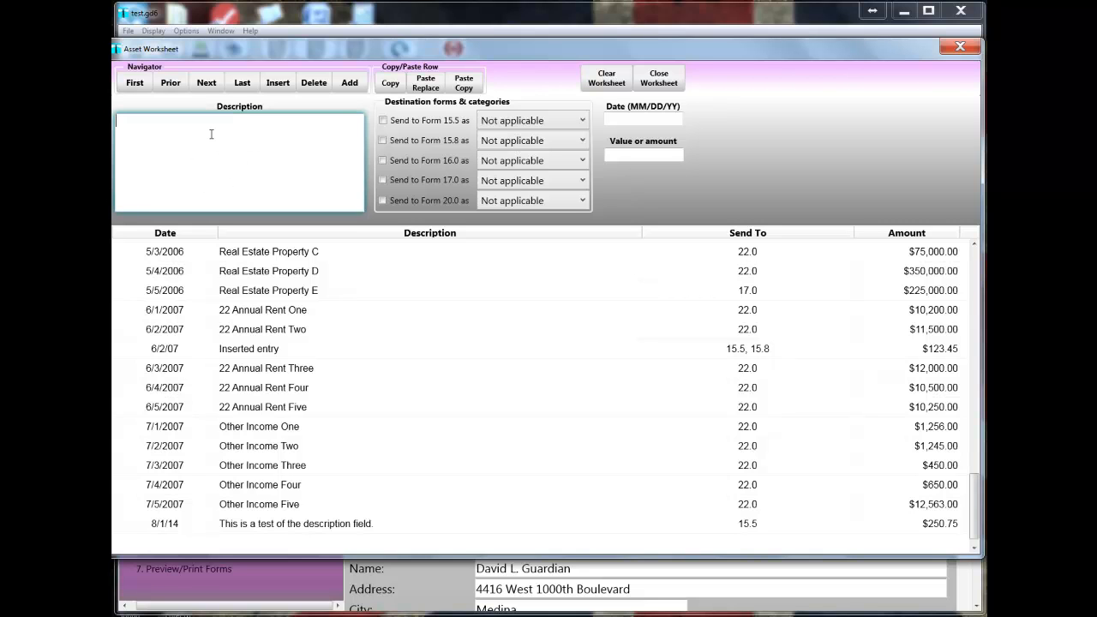
{"action": "type", "text": "test entry B"}
{"action": "left_click", "coordinate": [383, 120]}
{"action": "left_click", "coordinate": [382, 140]}
{"action": "left_click", "coordinate": [383, 161]}
Date "test entry B" 10/5/17 and set its value to 5000.
{"action": "left_click", "coordinate": [612, 122]}
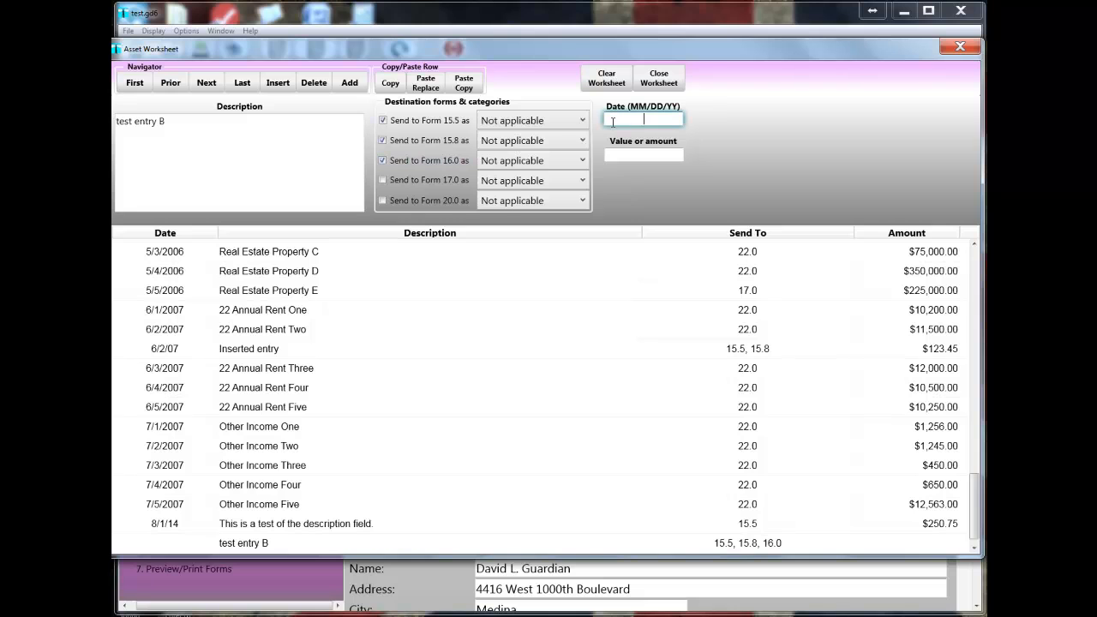
{"action": "type", "text": "10/5/17"}
{"action": "key", "text": "Tab"}
{"action": "type", "text": "5000"}
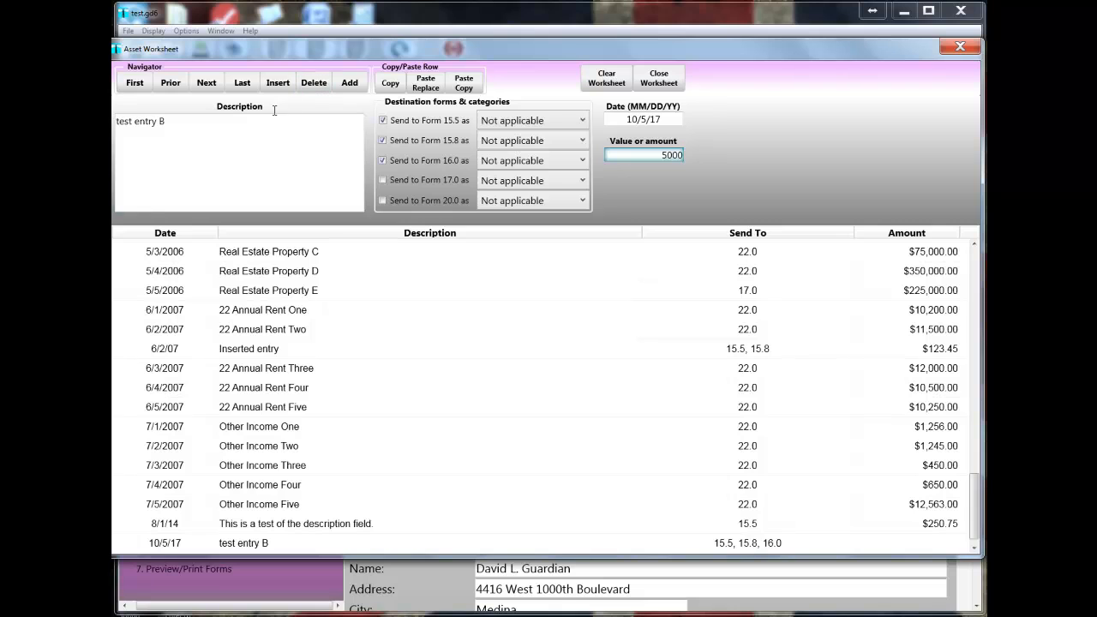
{"action": "left_click", "coordinate": [178, 128]}
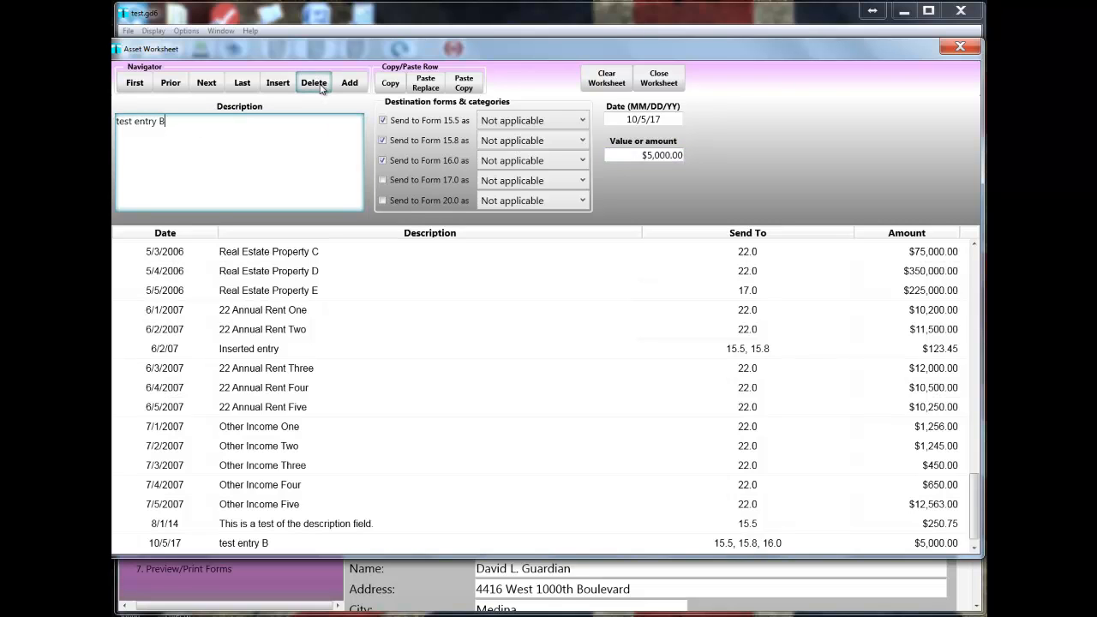
Delete the "test entry B" row from the worksheet and select the "Test entry A" row.
{"action": "left_click", "coordinate": [255, 547]}
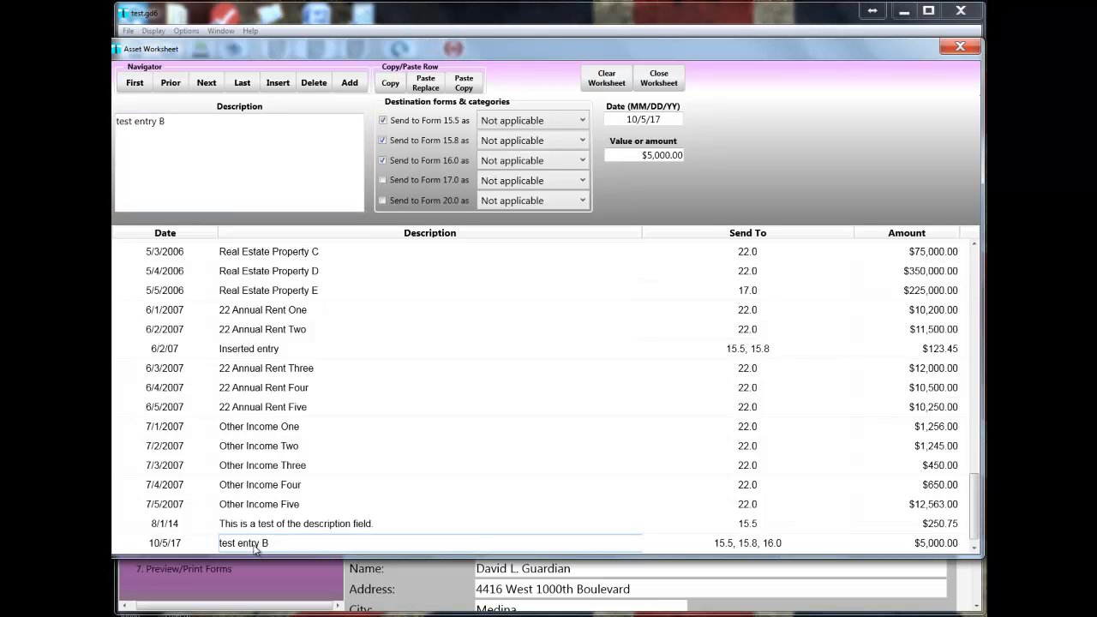
{"action": "left_click", "coordinate": [317, 84]}
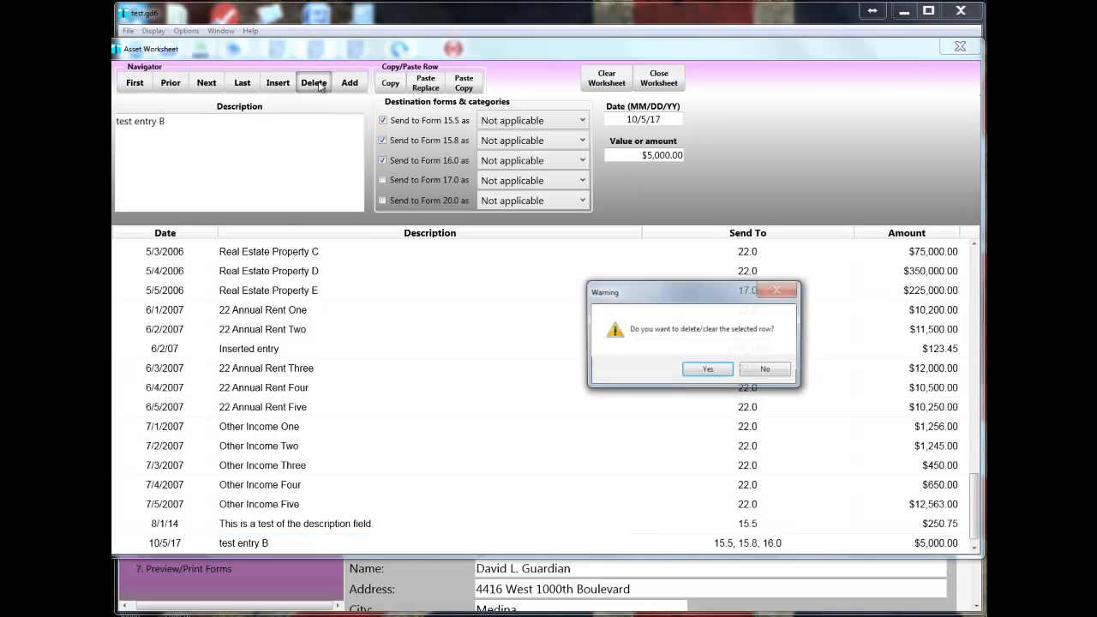
{"action": "left_click", "coordinate": [708, 371]}
{"action": "left_click", "coordinate": [357, 543]}
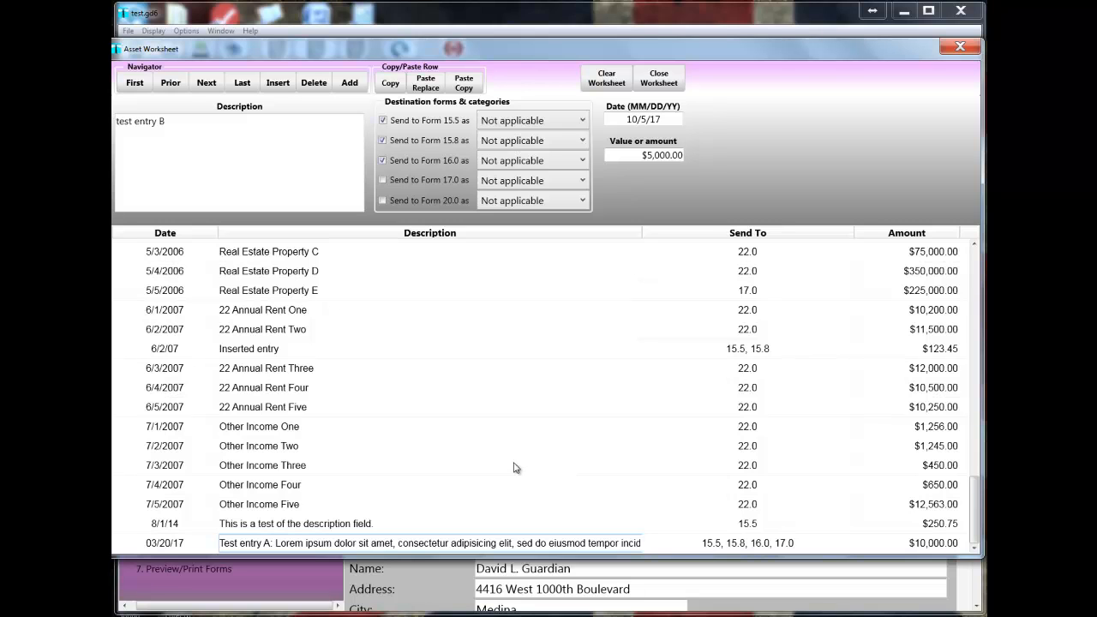
Add a new row described as "Test entry C" and send it to Forms 15.5, 15.8 and 16.0.
{"action": "left_click", "coordinate": [343, 83]}
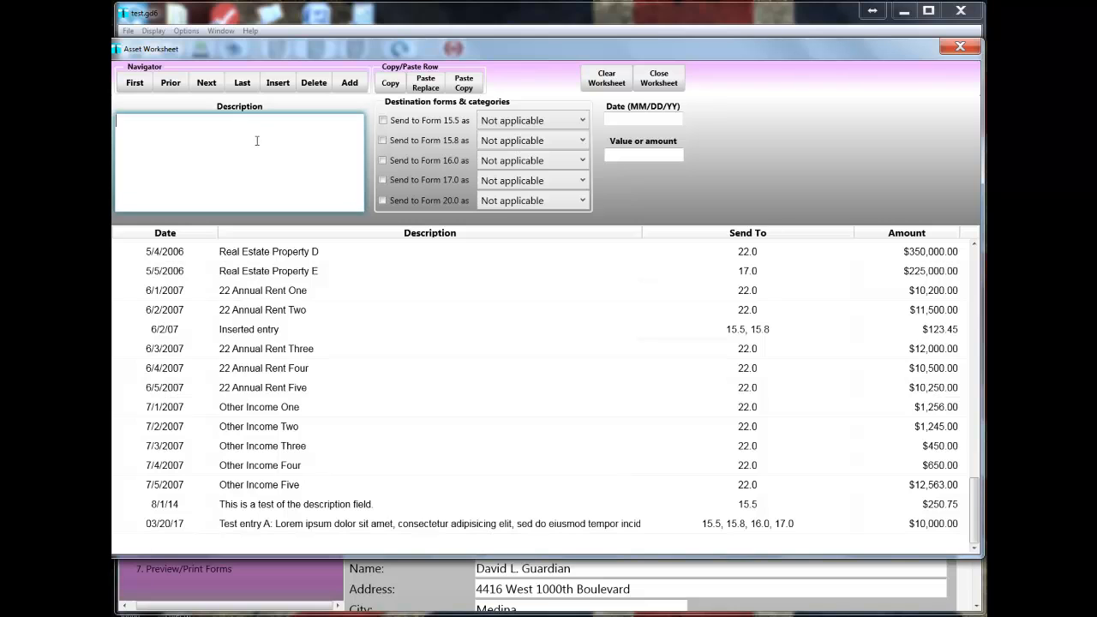
{"action": "type", "text": "Test entry C"}
{"action": "left_click", "coordinate": [383, 121]}
{"action": "left_click", "coordinate": [383, 140]}
{"action": "left_click", "coordinate": [384, 161]}
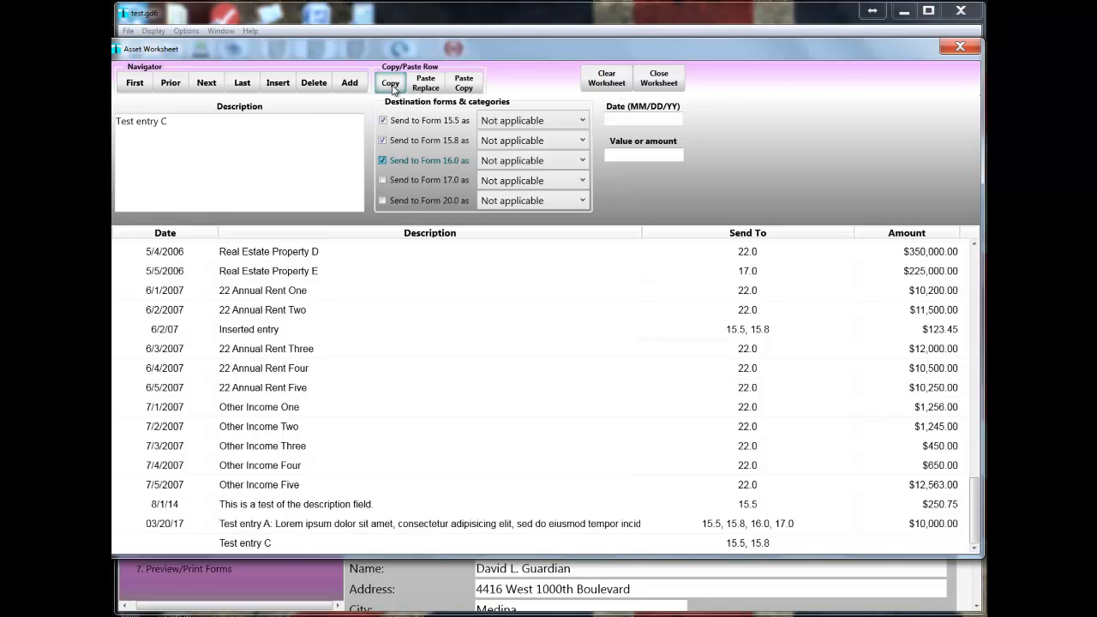
Copy the "Test entry C" row, replace the "Other Income Five" row with it, and paste one additional copy there.
{"action": "left_click", "coordinate": [243, 544]}
{"action": "left_click", "coordinate": [396, 89]}
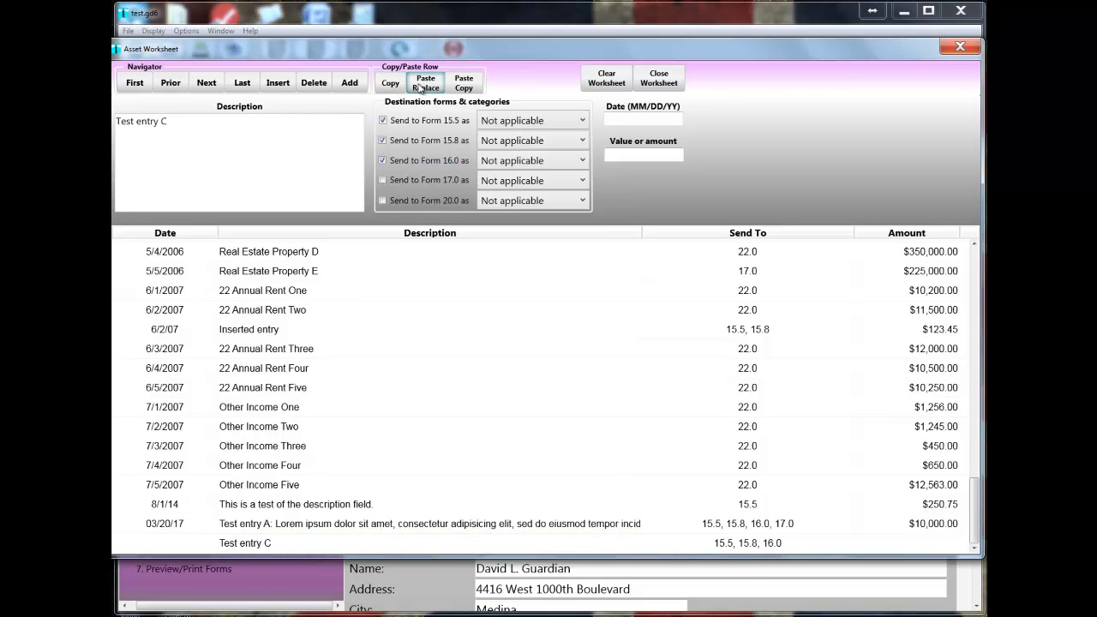
{"action": "left_click", "coordinate": [278, 485]}
{"action": "left_click", "coordinate": [422, 86]}
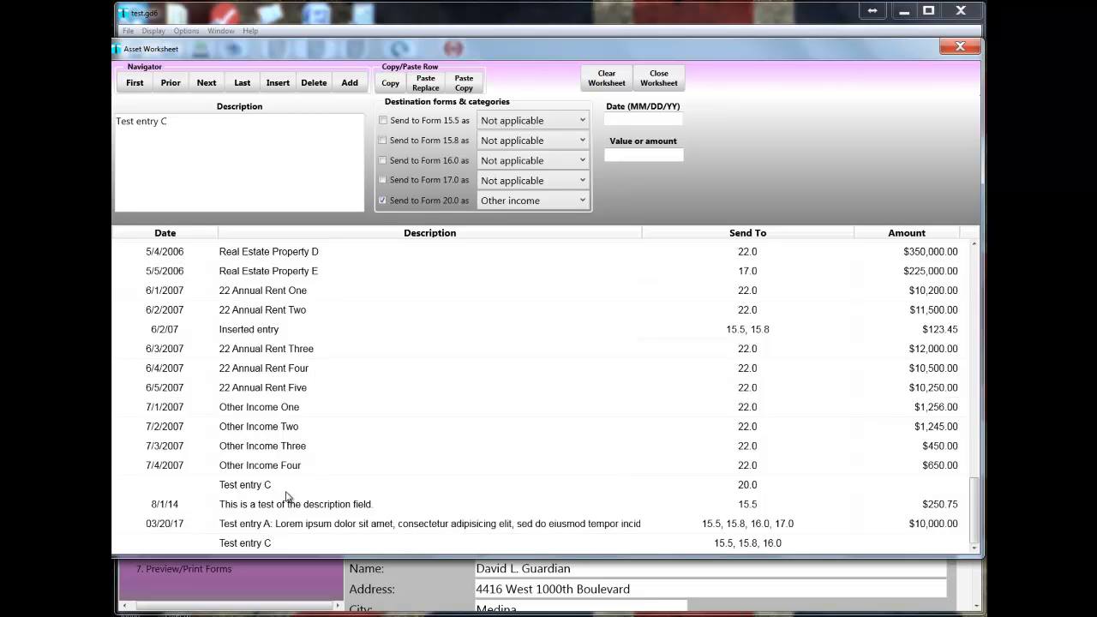
{"action": "left_click", "coordinate": [463, 81]}
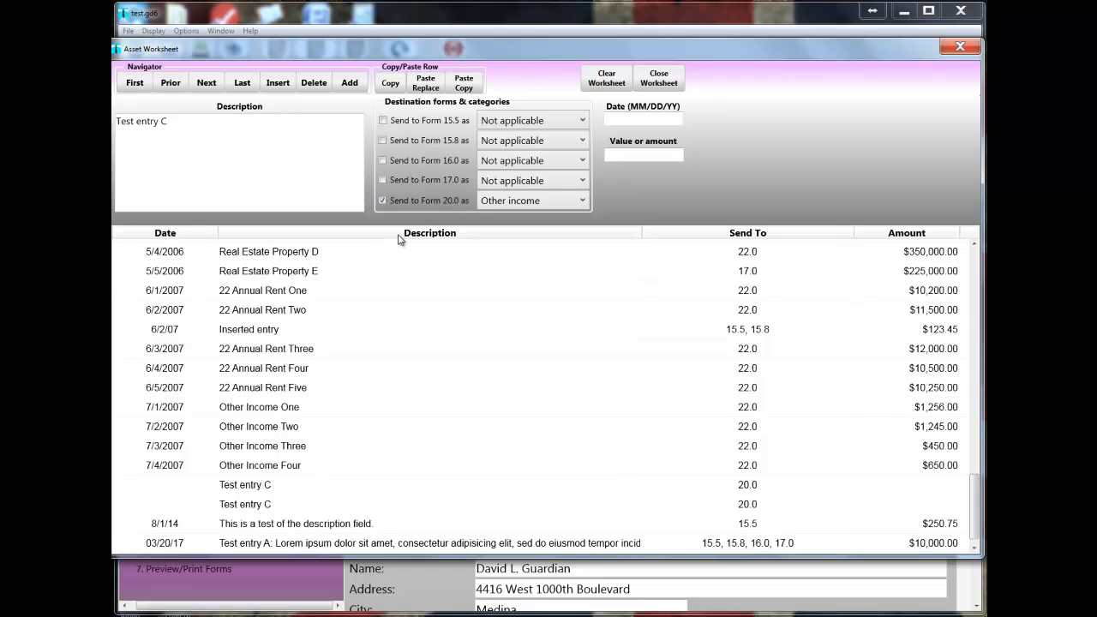
Try to sort the worksheet rows by date.
{"action": "left_click", "coordinate": [169, 236]}
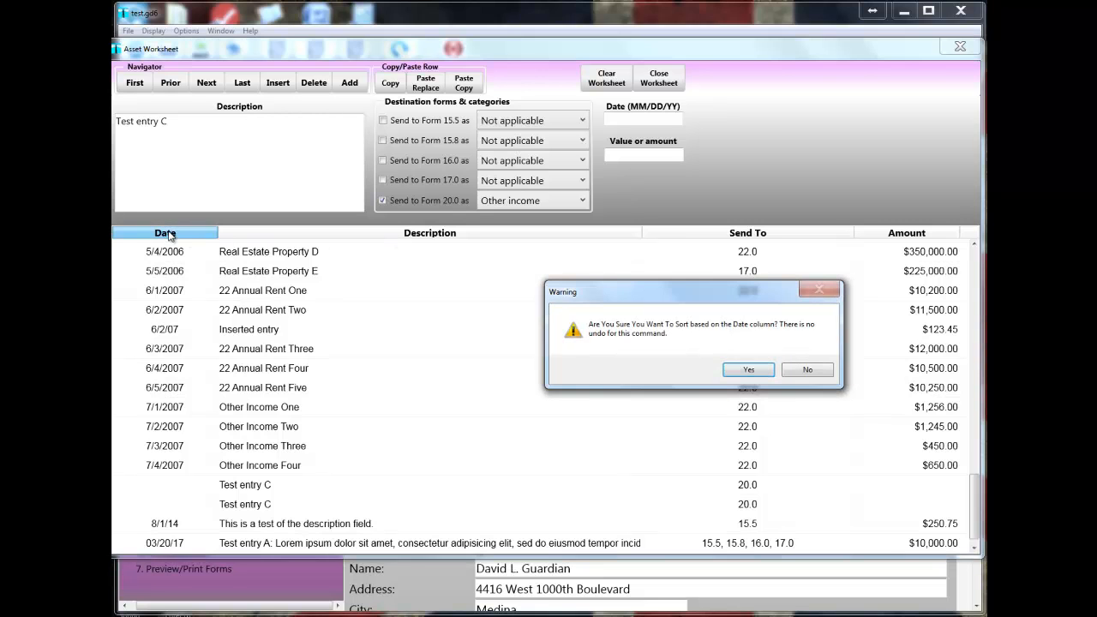
{"action": "left_click", "coordinate": [743, 378]}
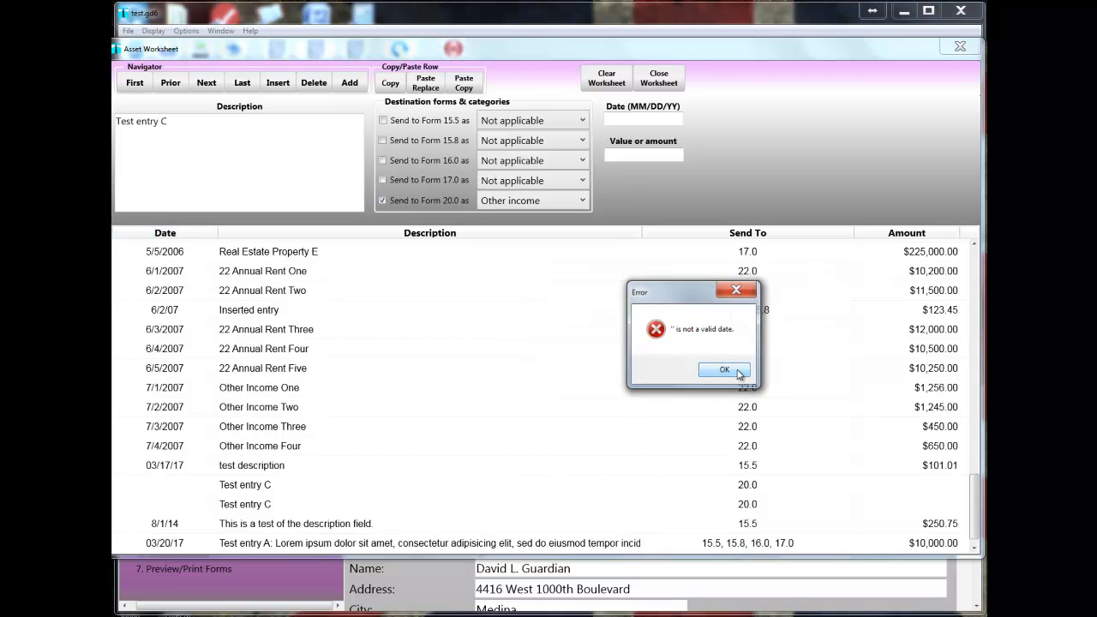
{"action": "left_click", "coordinate": [739, 375]}
Set the date of both pasted "Test entry C" rows assigned to Form 20.0 to 03/20/17.
{"action": "left_click", "coordinate": [634, 119]}
{"action": "type", "text": "03/20/17"}
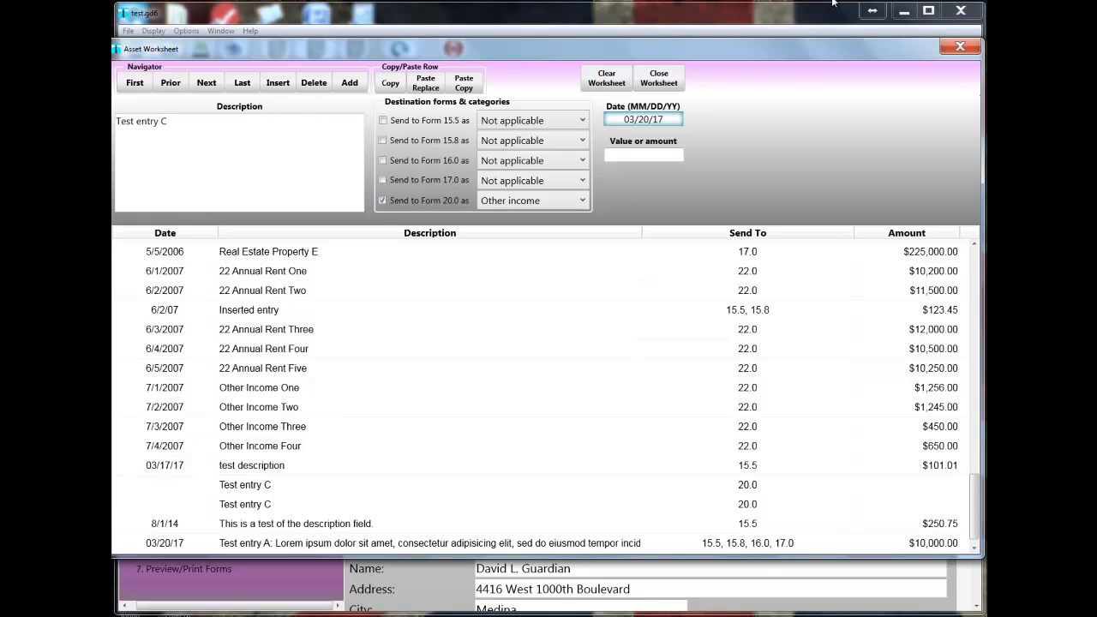
{"action": "left_click", "coordinate": [229, 510]}
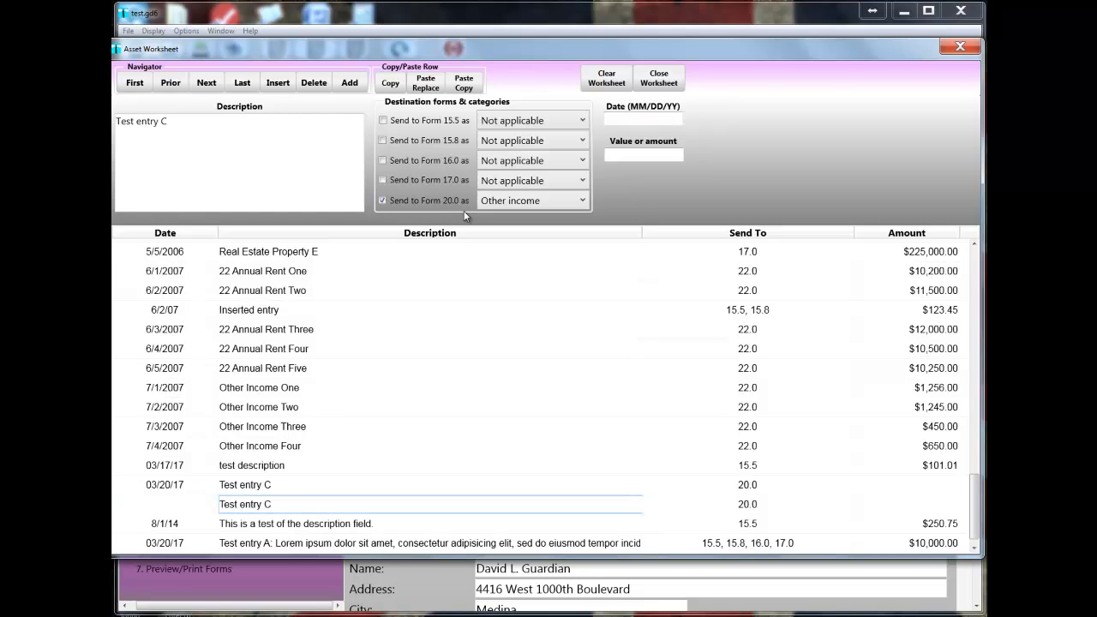
{"action": "left_click", "coordinate": [188, 512]}
{"action": "left_click", "coordinate": [621, 119]}
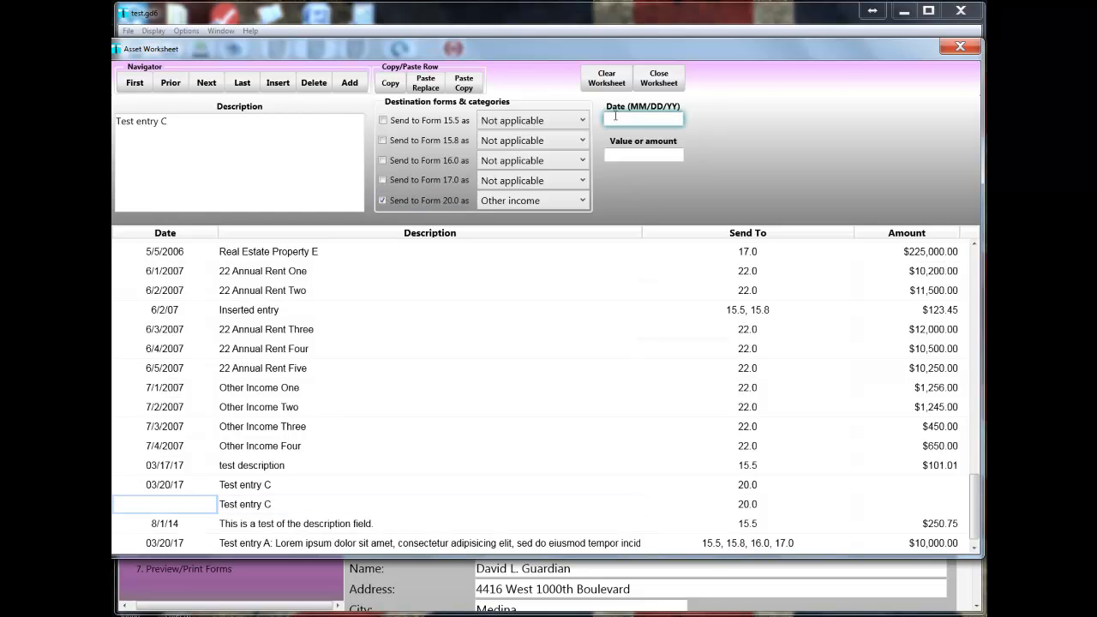
{"action": "type", "text": "03/"}
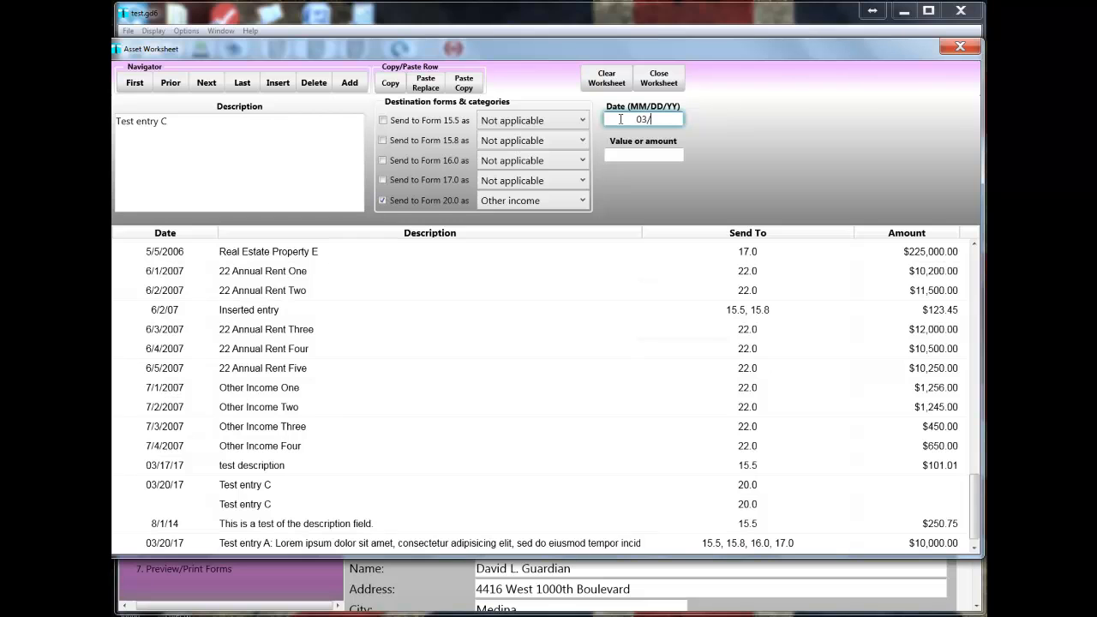
{"action": "type", "text": "20/17"}
{"action": "key", "text": "Tab"}
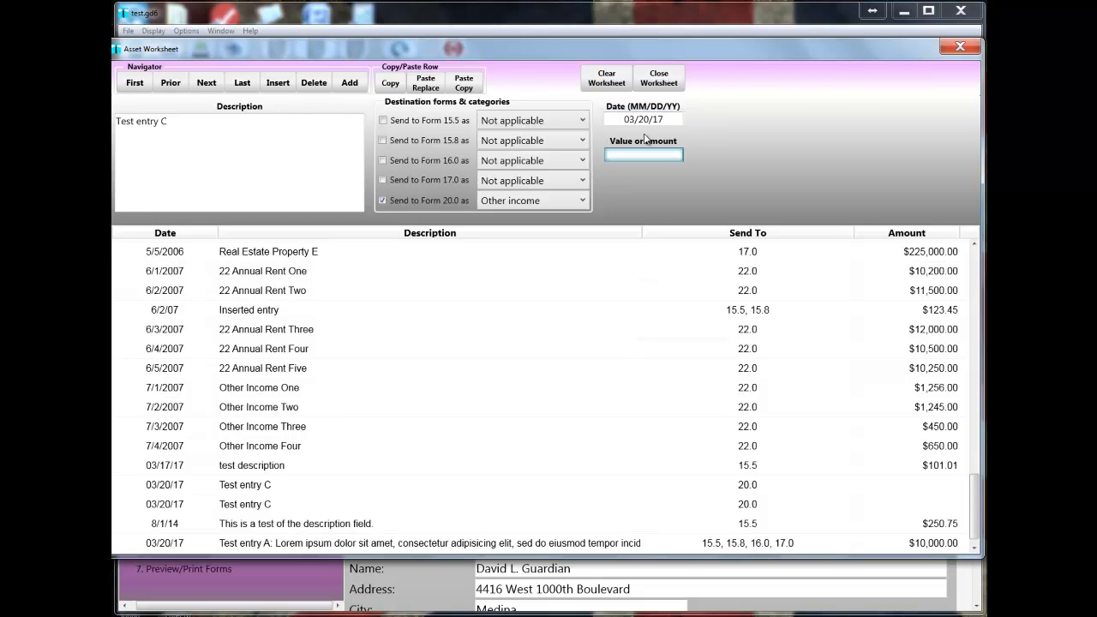
Set the date of the last "Test entry C" row, assigned to Forms 15.5, 15.8 and 16.0, to 03/20/17 and close the Asset Worksheet.
{"action": "left_click", "coordinate": [307, 526]}
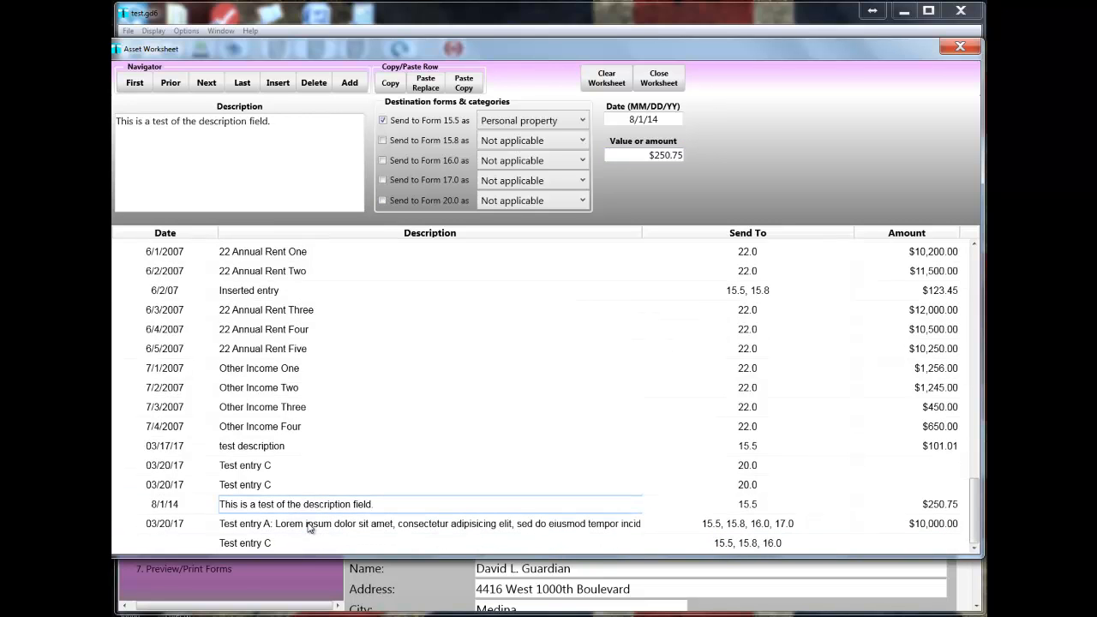
{"action": "left_click", "coordinate": [202, 549]}
{"action": "left_click", "coordinate": [625, 118]}
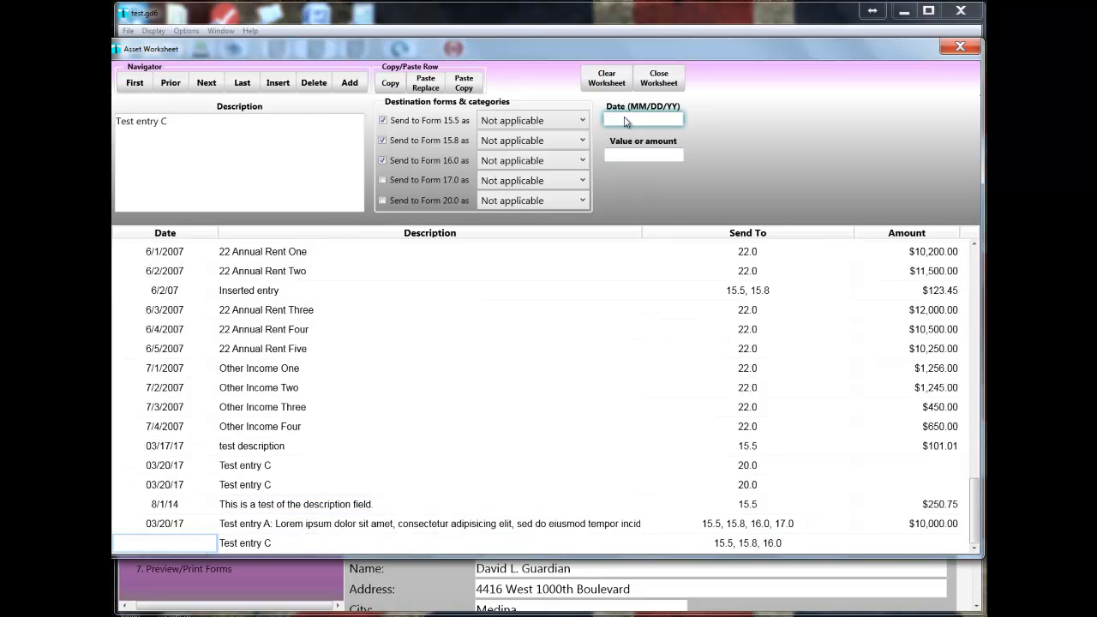
{"action": "type", "text": "03/20/17"}
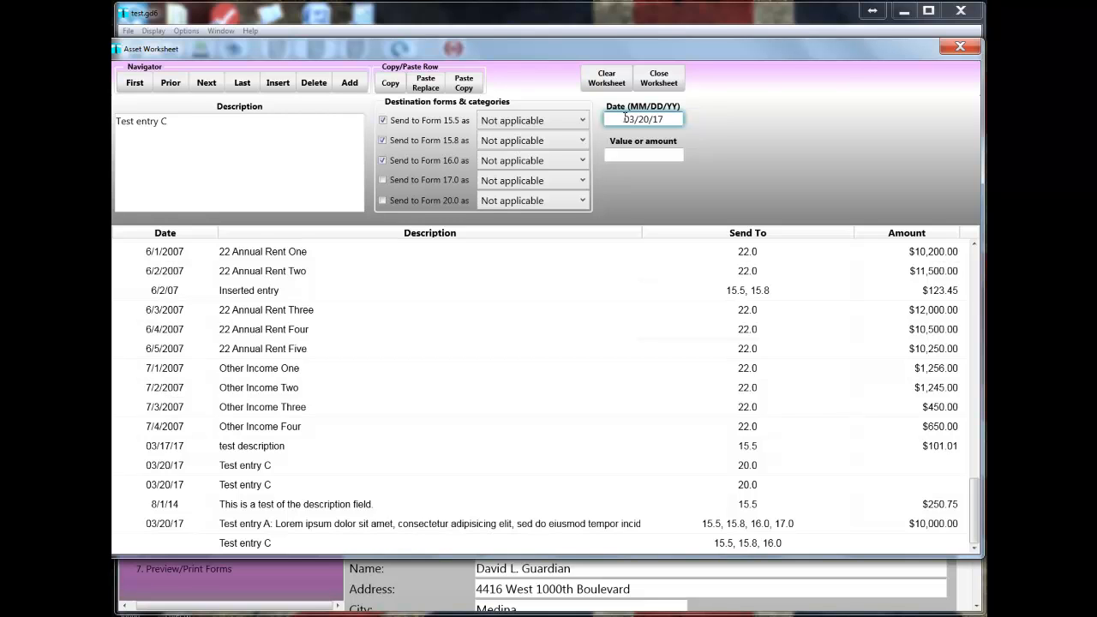
{"action": "key", "text": "Tab"}
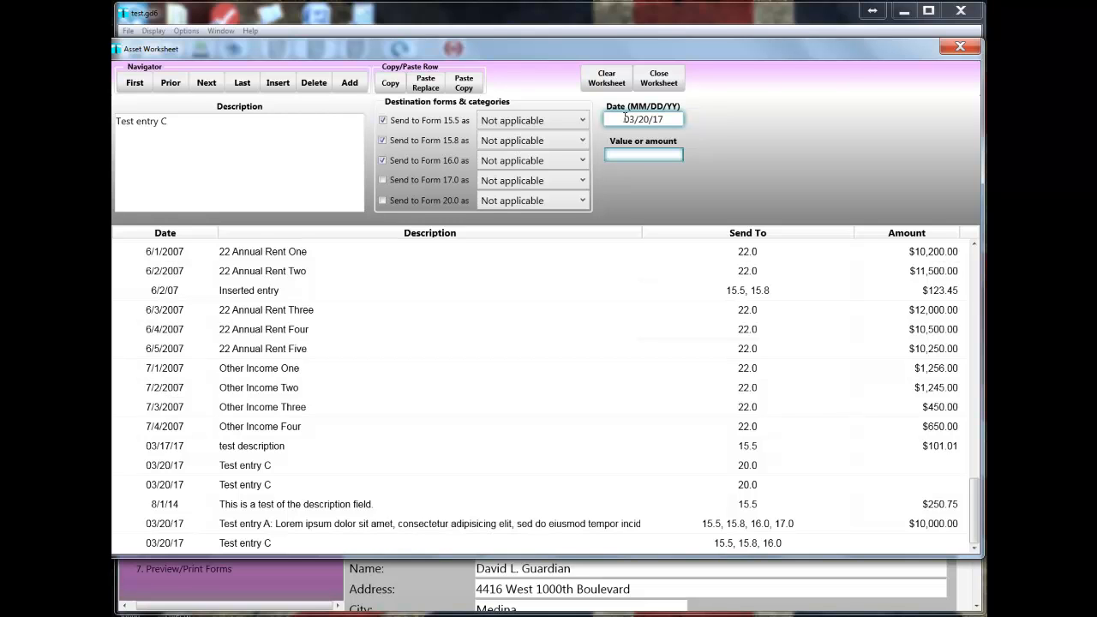
{"action": "left_click", "coordinate": [288, 548]}
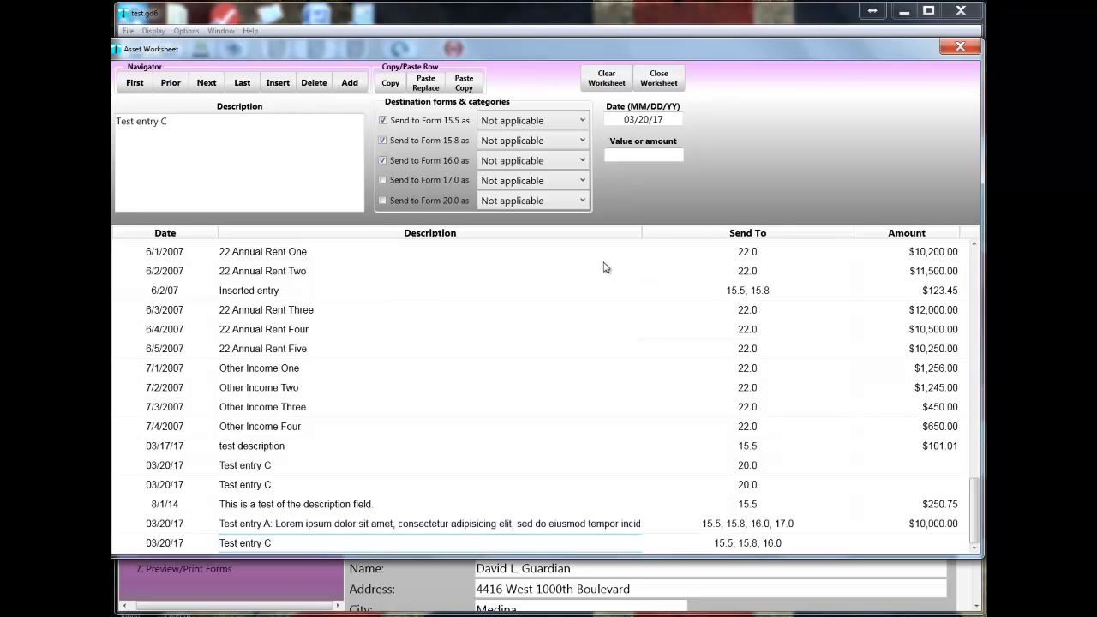
{"action": "left_click", "coordinate": [649, 81]}
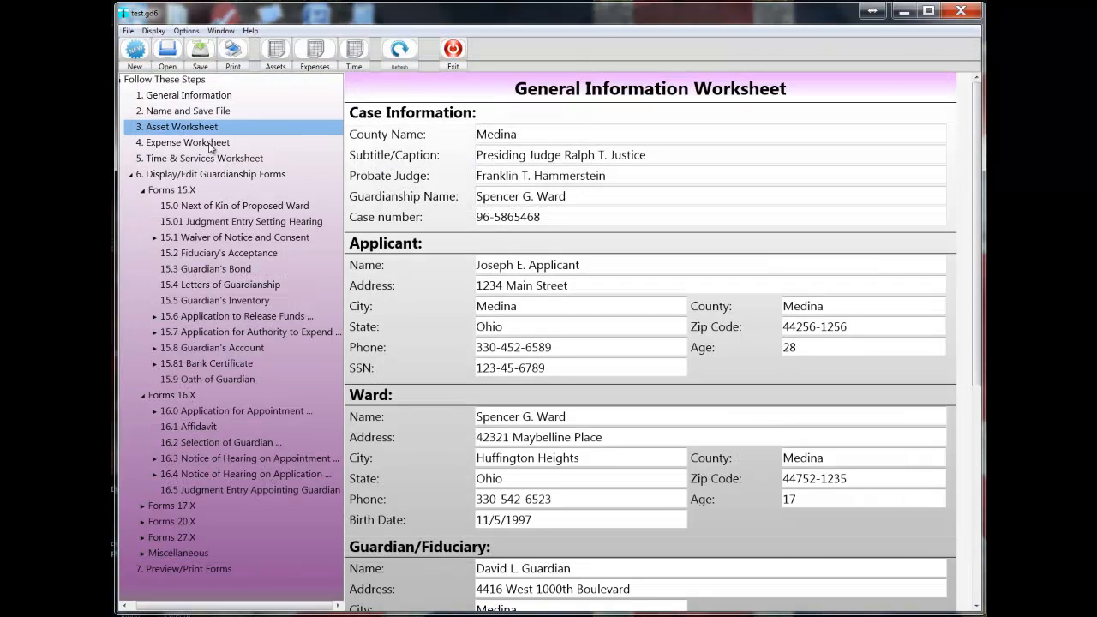
Open the Expense Worksheet, move it so all its columns show, examine the entry fields, and close it.
{"action": "left_click", "coordinate": [210, 144]}
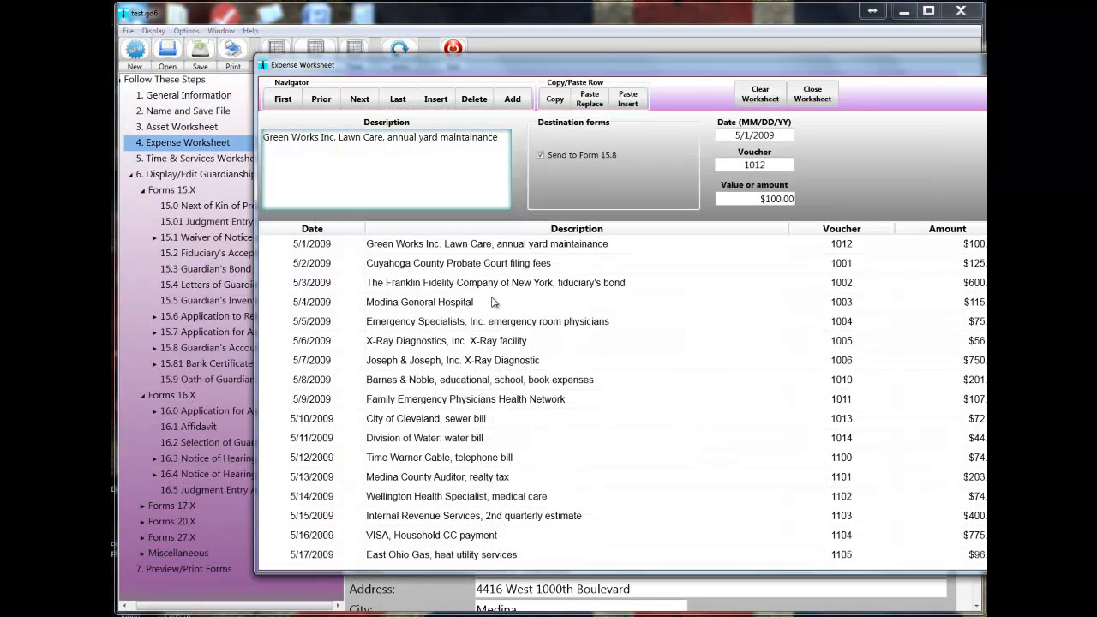
{"action": "left_click_drag", "start_coordinate": [559, 64], "coordinate": [421, 60]}
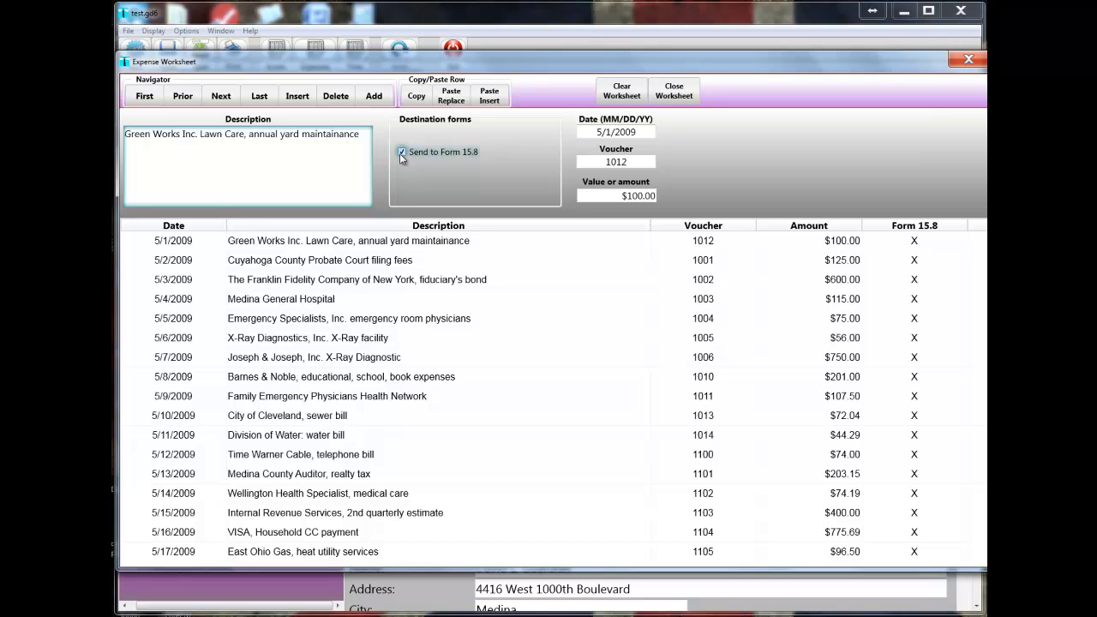
{"action": "left_click", "coordinate": [664, 97]}
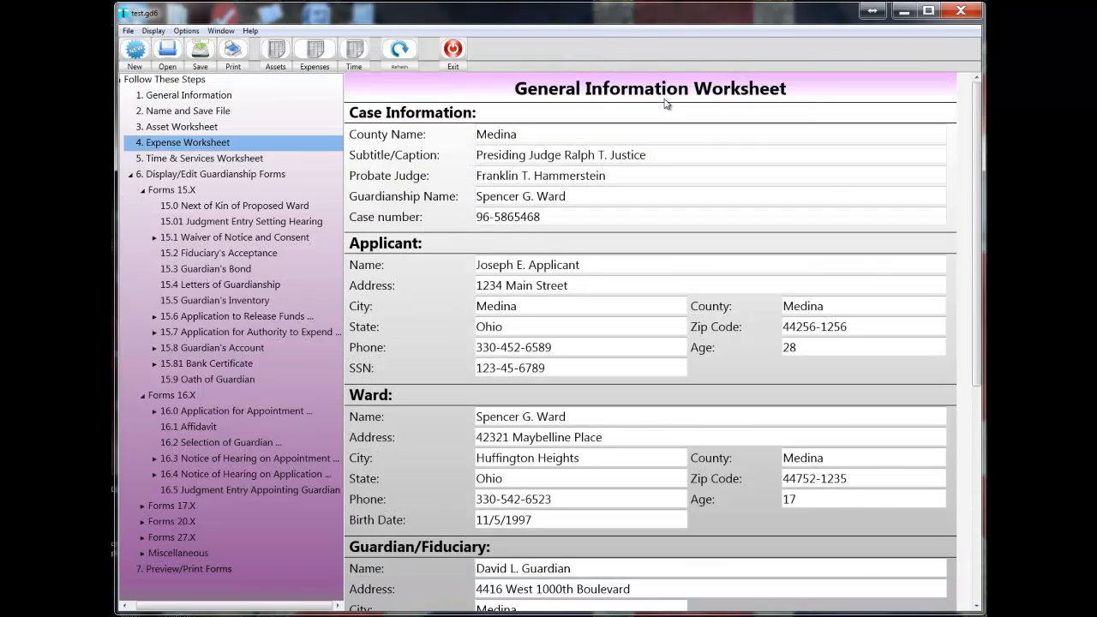
Open the Time & Services Worksheet, examine its date, time spent and hourly rate fields, and close it.
{"action": "left_click", "coordinate": [213, 159]}
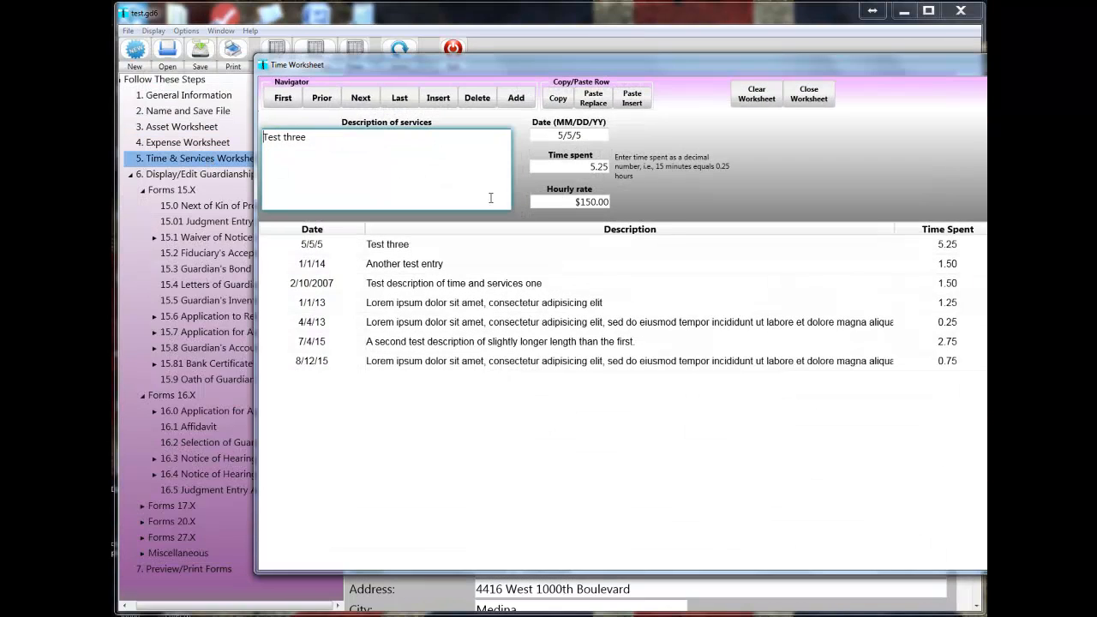
{"action": "left_click_drag", "start_coordinate": [522, 72], "coordinate": [385, 69]}
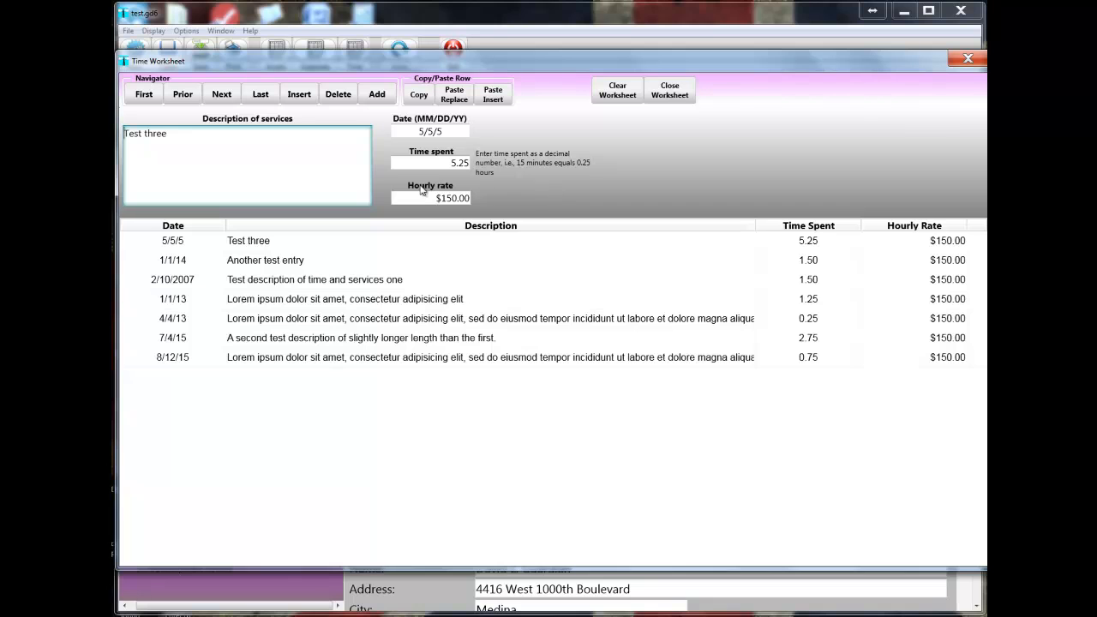
{"action": "left_click", "coordinate": [410, 135]}
{"action": "left_click", "coordinate": [666, 88]}
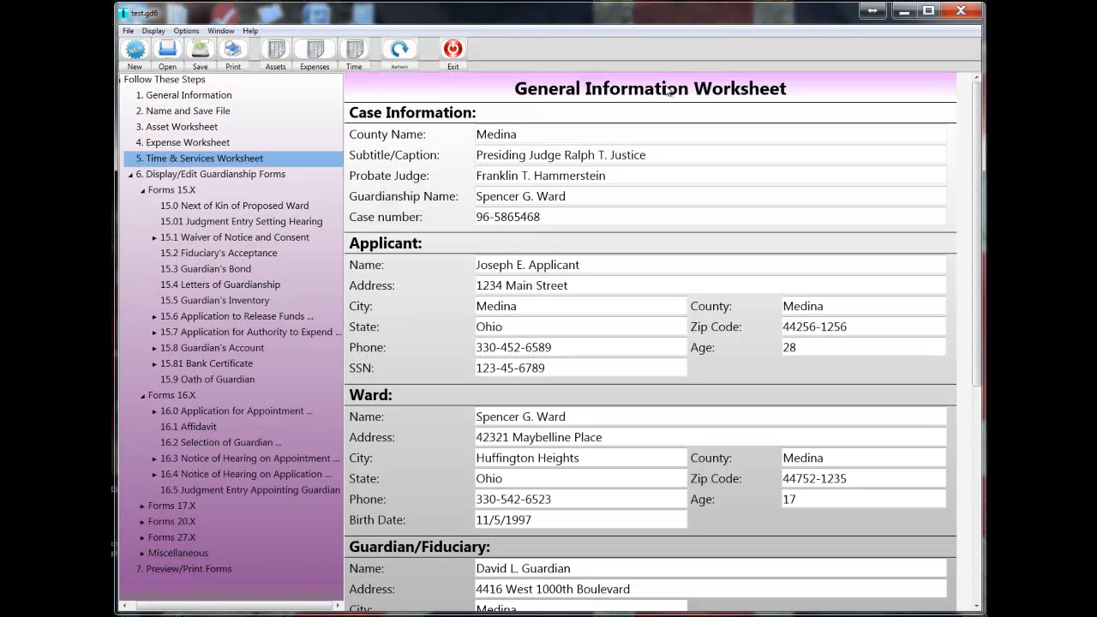
Review Form 15.0 Next of Kin of Proposed Ward and display Form 15.01 Judgment Entry Setting Hearing.
{"action": "left_click", "coordinate": [205, 207]}
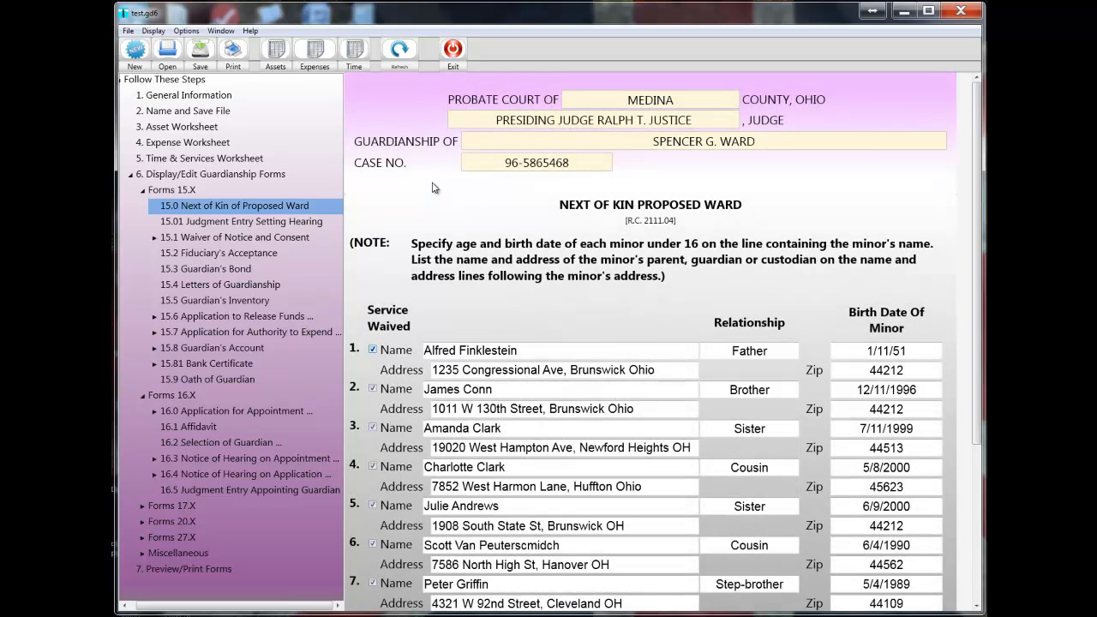
{"action": "scroll", "coordinate": [432, 187], "scroll_direction": "down", "scroll_amount": 5}
{"action": "scroll", "coordinate": [433, 188], "scroll_direction": "up", "scroll_amount": 5}
{"action": "left_click", "coordinate": [208, 221]}
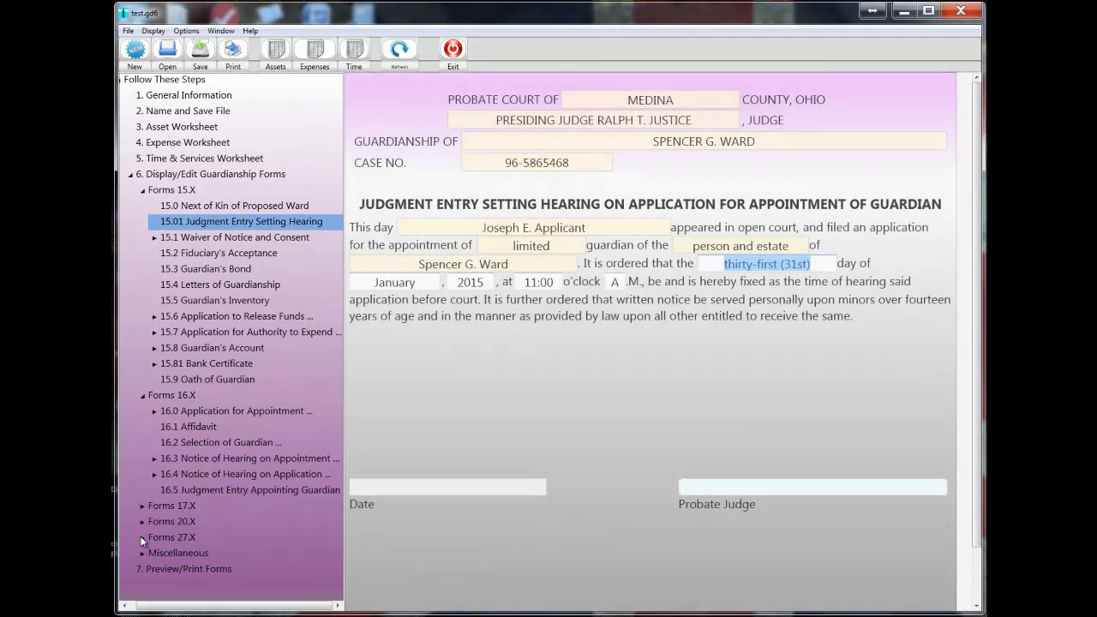
Expand the Forms 27.X group and review Form 27.2 Notification of Compliance.
{"action": "left_click", "coordinate": [143, 537]}
{"action": "scroll", "coordinate": [249, 525], "scroll_direction": "down", "scroll_amount": 4}
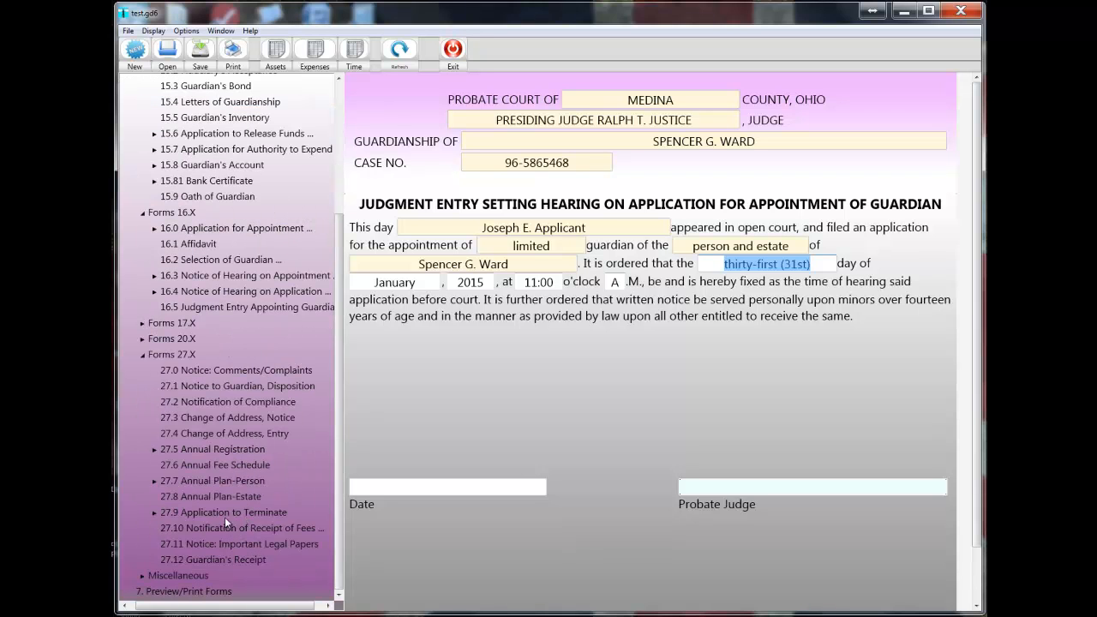
{"action": "left_click", "coordinate": [173, 402]}
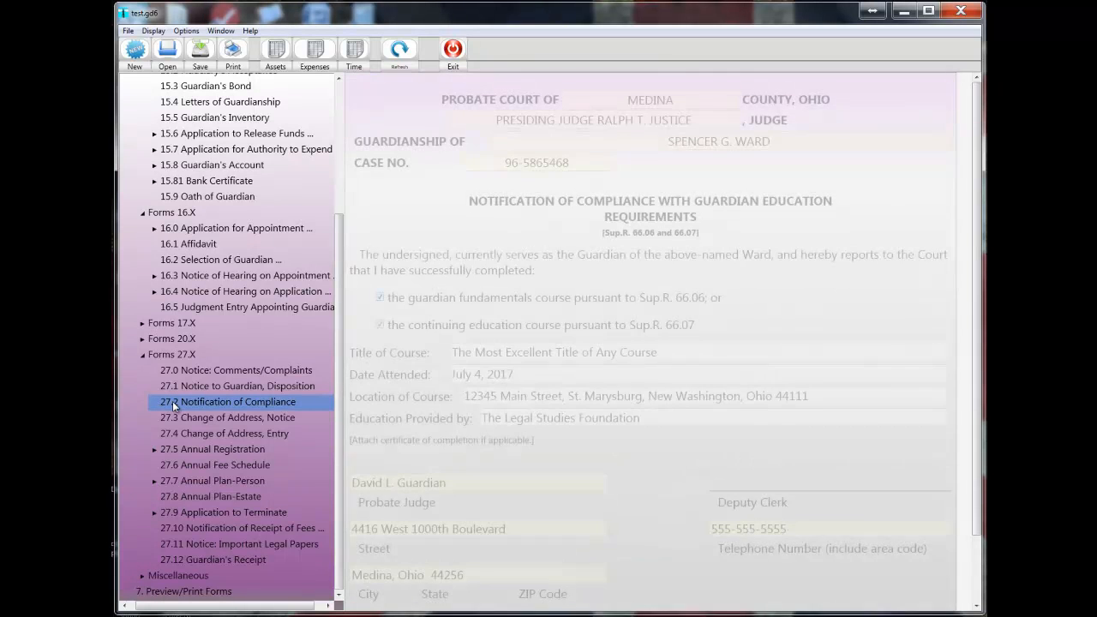
{"action": "scroll", "coordinate": [480, 347], "scroll_direction": "down", "scroll_amount": 2}
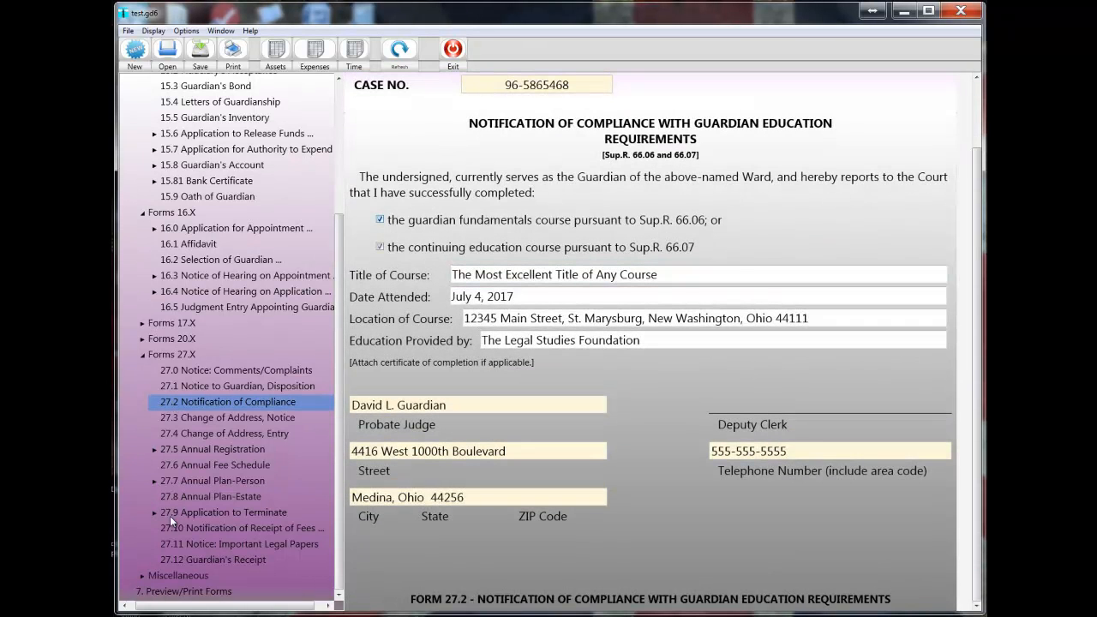
Open Form 27.3 Change of Address, Notice and examine its address fields, reason and placement choices.
{"action": "left_click", "coordinate": [169, 418]}
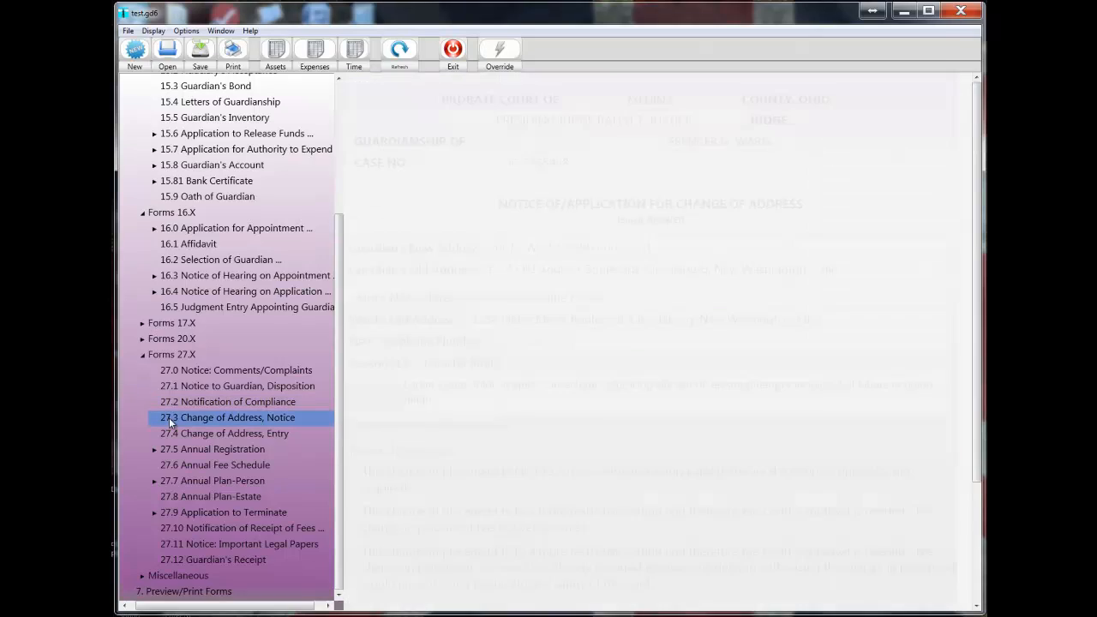
{"action": "scroll", "coordinate": [543, 371], "scroll_direction": "down", "scroll_amount": 2}
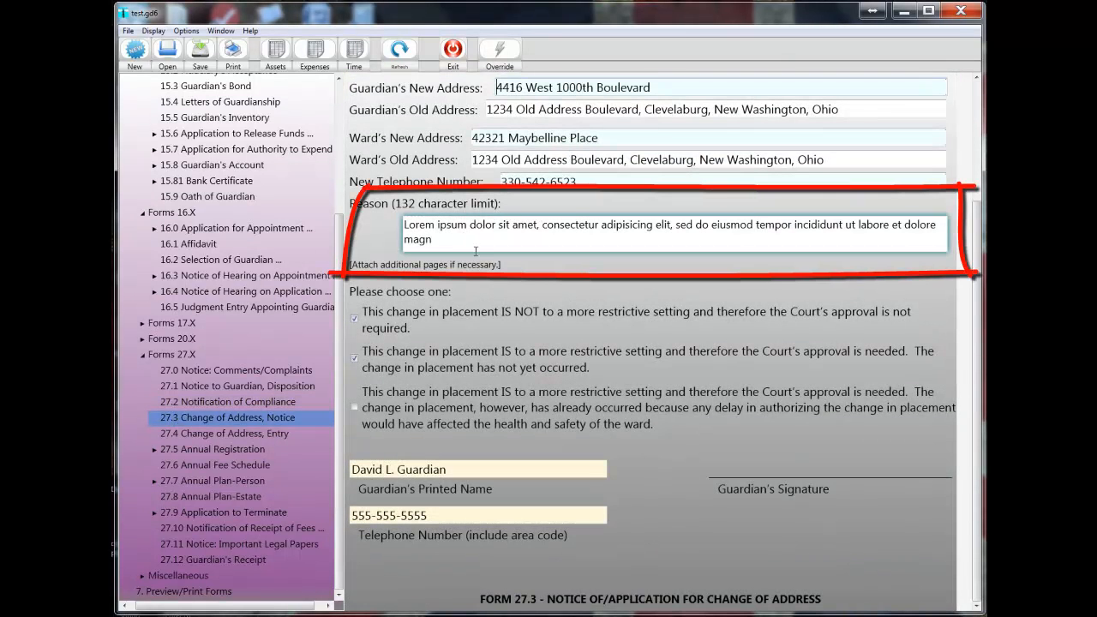
{"action": "scroll", "coordinate": [467, 275], "scroll_direction": "up", "scroll_amount": 4}
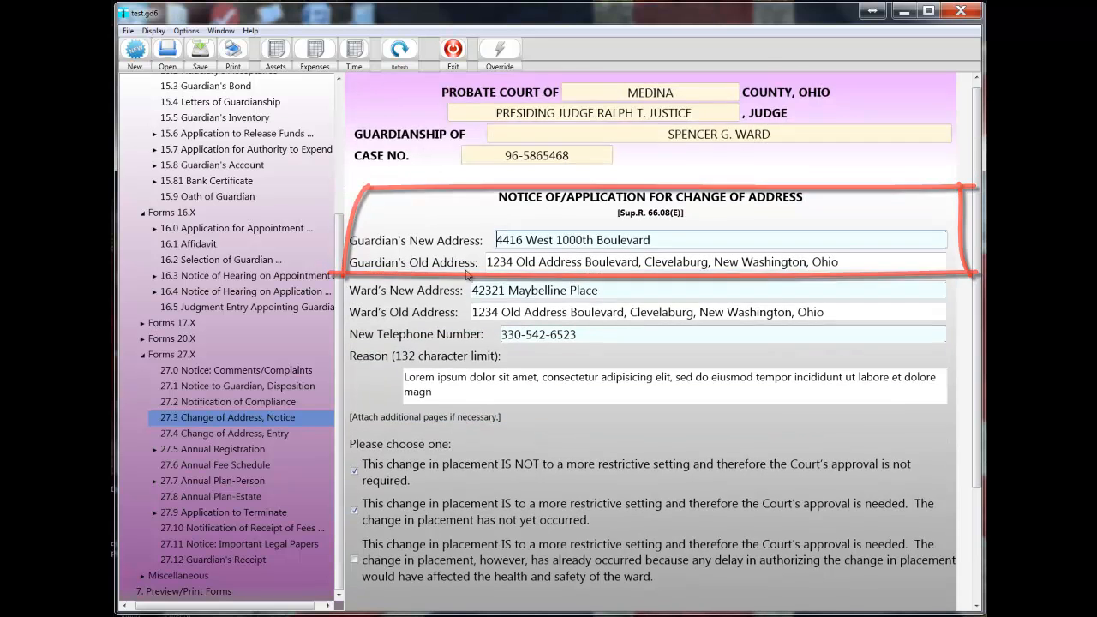
Paste additional text at the end of Form 27.3's Reason field and delete the last six characters.
{"action": "left_click", "coordinate": [435, 399]}
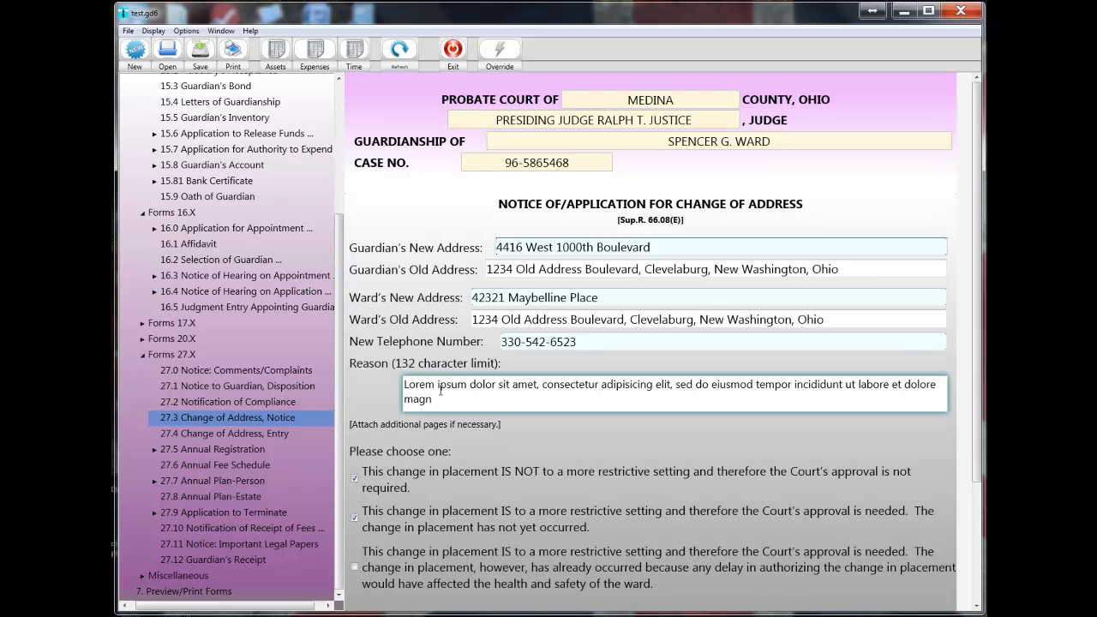
{"action": "scroll", "coordinate": [509, 403], "scroll_direction": "down", "scroll_amount": 3}
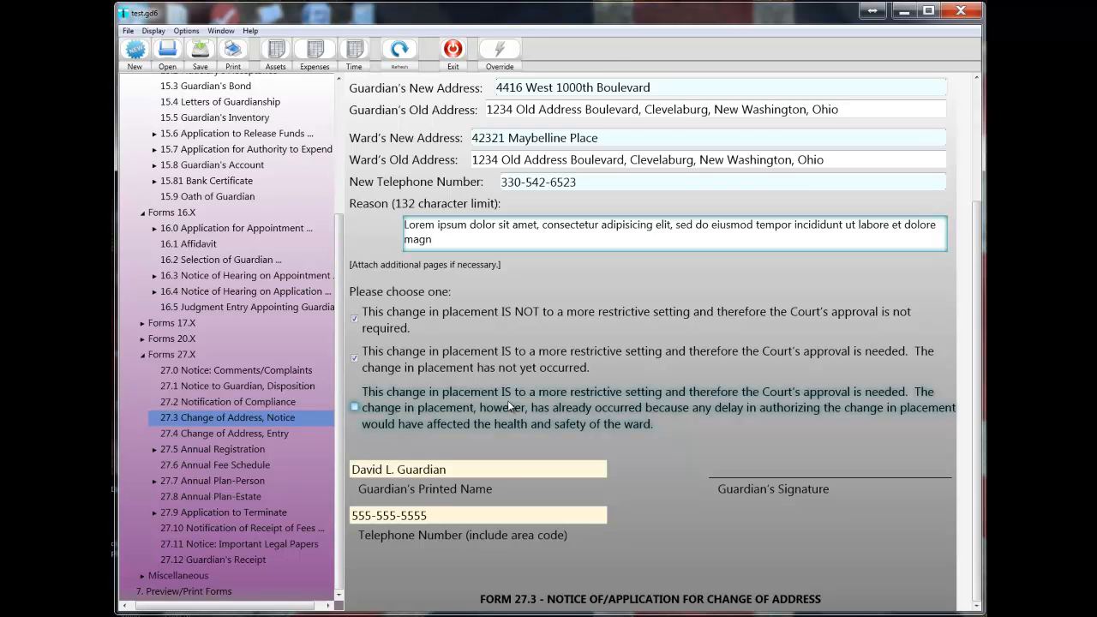
{"action": "scroll", "coordinate": [508, 400], "scroll_direction": "up", "scroll_amount": 3}
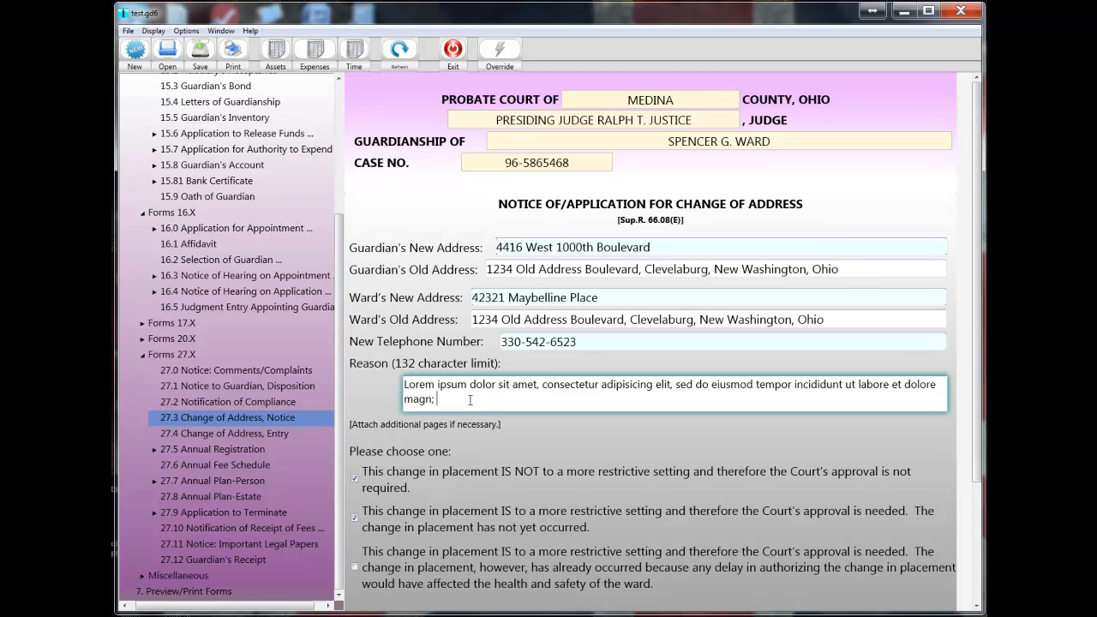
{"action": "type", "text": "Lorem ipsum dol"}
{"action": "key", "text": "BackSpace"}
{"action": "key", "text": "BackSpace"}
{"action": "key", "text": "BackSpace"}
{"action": "key", "text": "BackSpace"}
{"action": "key", "text": "BackSpace"}
{"action": "key", "text": "BackSpace"}
{"action": "key", "text": "BackSpace"}
{"action": "key", "text": "BackSpace"}
{"action": "key", "text": "BackSpace"}
{"action": "key", "text": "BackSpace"}
{"action": "key", "text": "BackSpace"}
{"action": "key", "text": "BackSpace"}
{"action": "key", "text": "BackSpace"}
{"action": "key", "text": "BackSpace"}
{"action": "key", "text": "BackSpace"}
{"action": "key", "text": "BackSpace"}
{"action": "key", "text": "BackSpace"}
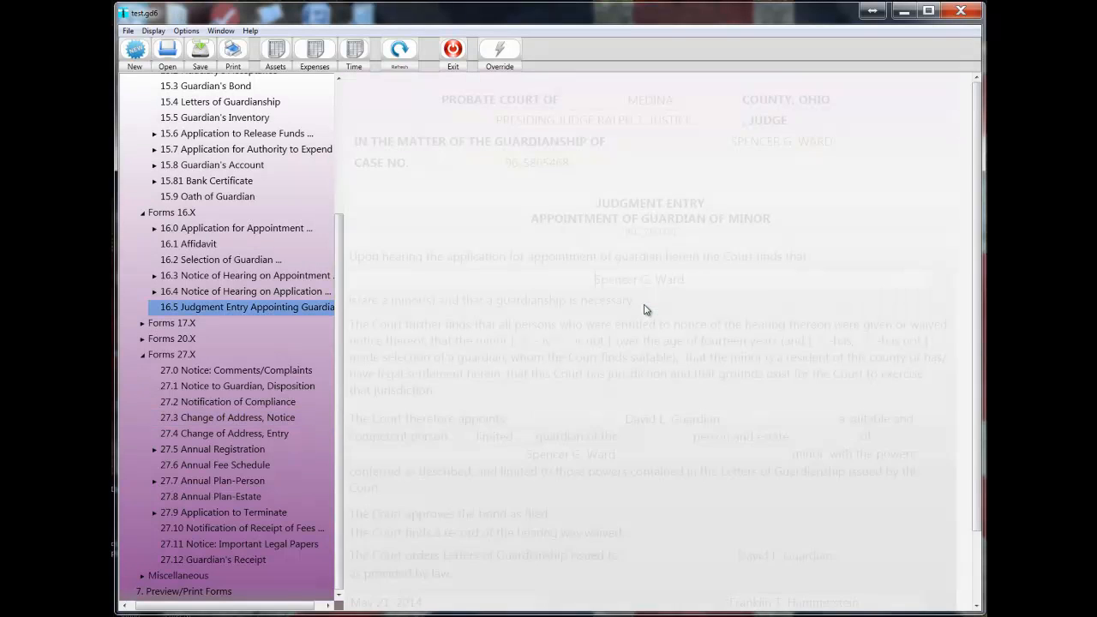
Review Form 16.5 Judgment Entry Appointing Guardian and the list of forms, and reopen Form 15.0 Next of Kin of Proposed Ward.
{"action": "scroll", "coordinate": [645, 310], "scroll_direction": "down", "scroll_amount": 1}
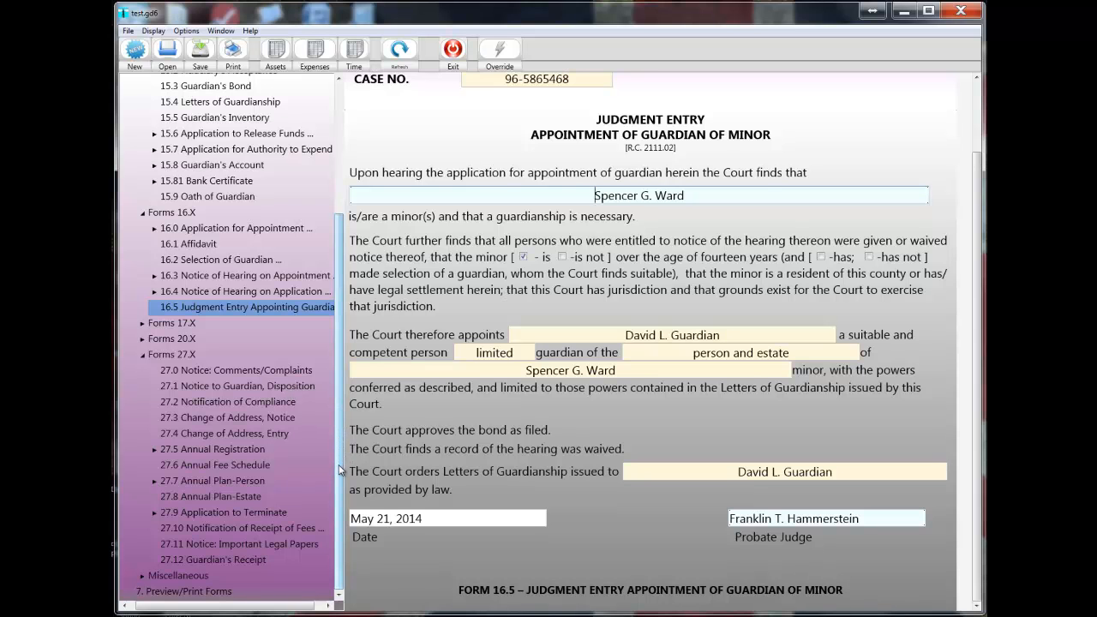
{"action": "left_click_drag", "start_coordinate": [340, 471], "coordinate": [339, 330]}
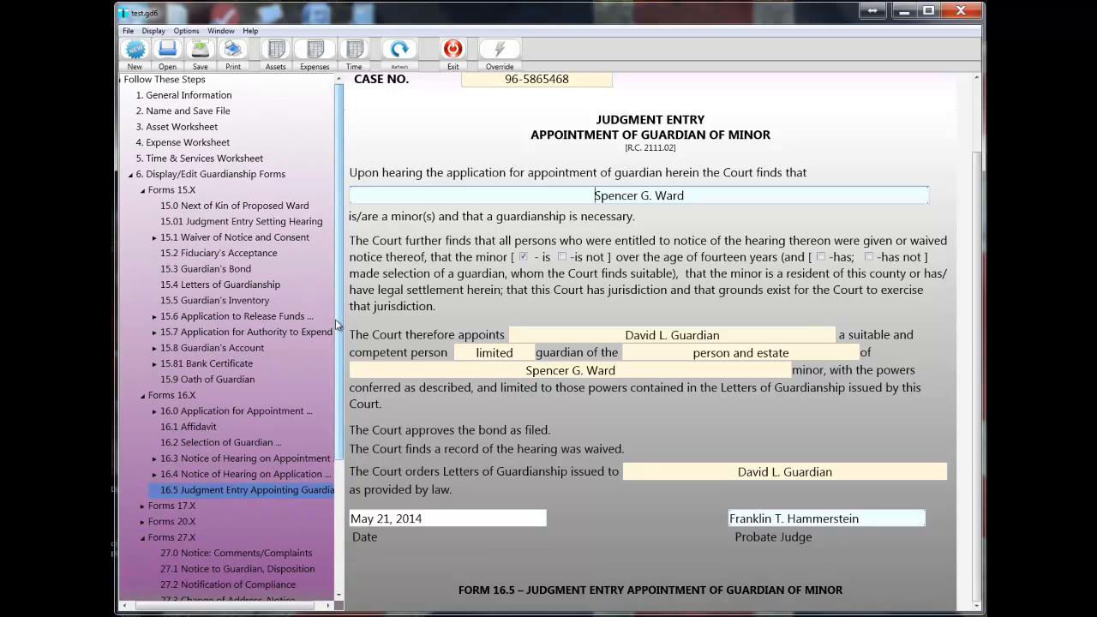
{"action": "scroll", "coordinate": [481, 409], "scroll_direction": "up", "scroll_amount": 3}
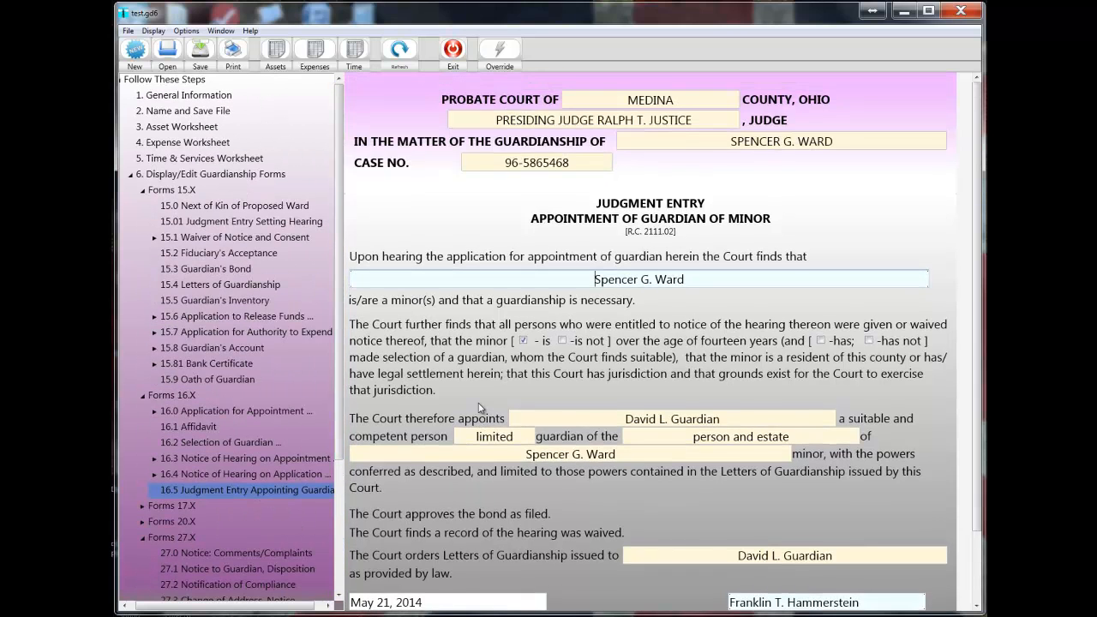
{"action": "scroll", "coordinate": [481, 409], "scroll_direction": "down", "scroll_amount": 2}
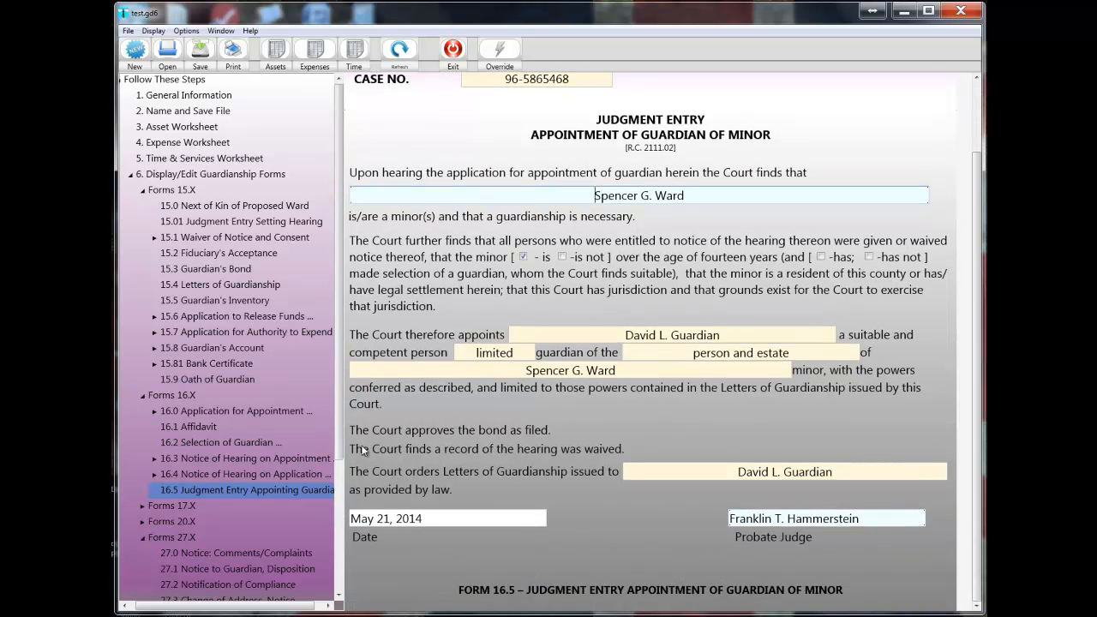
{"action": "left_click_drag", "start_coordinate": [340, 444], "coordinate": [320, 575]}
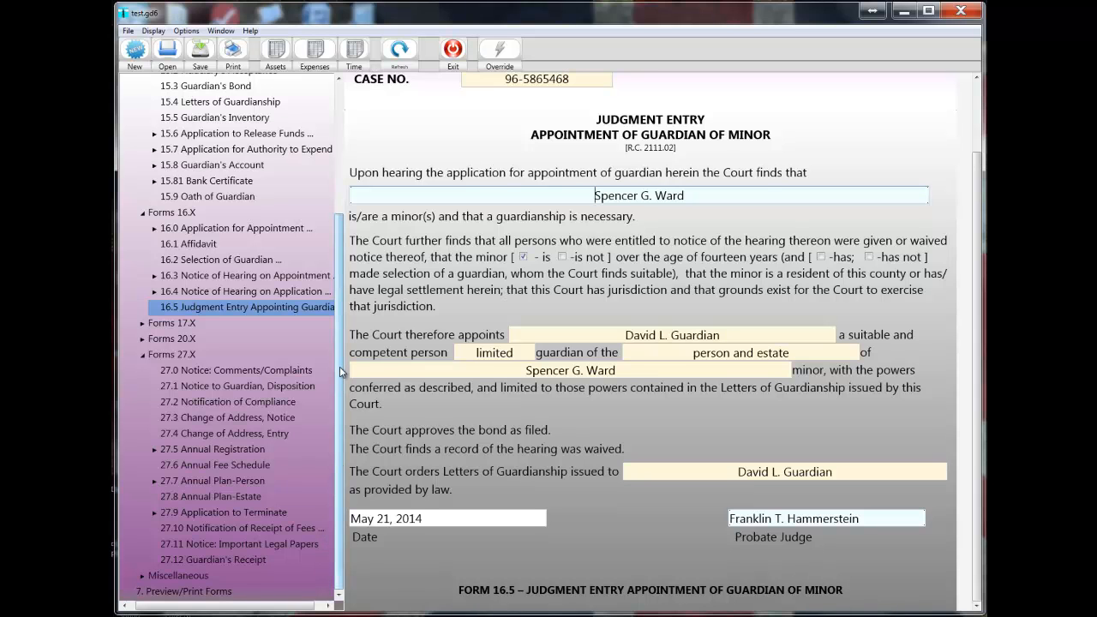
{"action": "left_click_drag", "start_coordinate": [340, 381], "coordinate": [335, 242]}
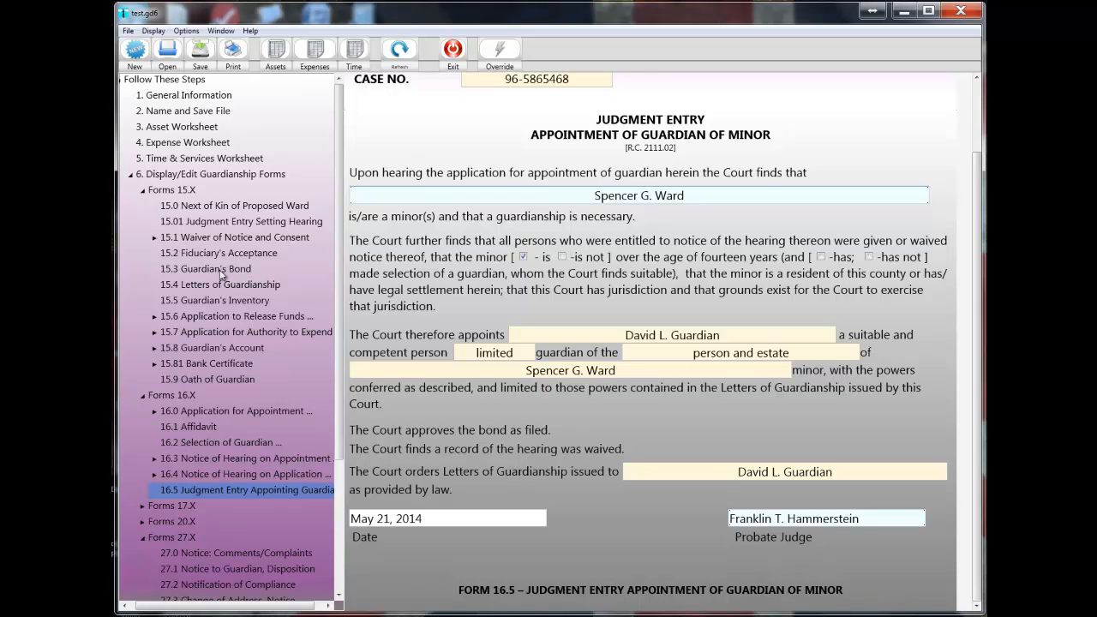
{"action": "left_click", "coordinate": [208, 209]}
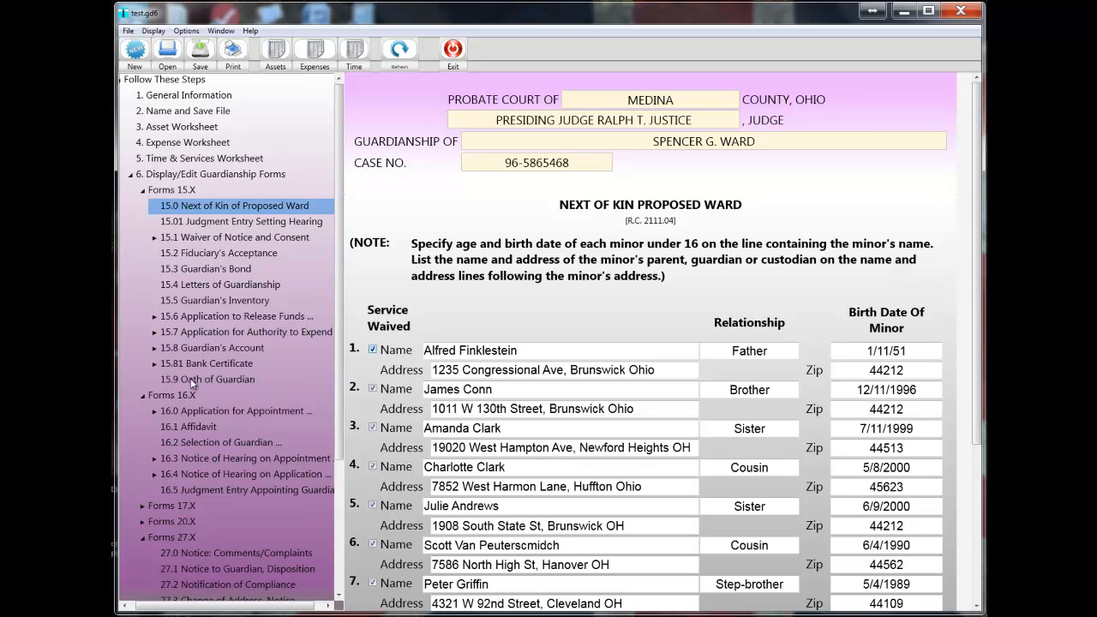
Generate a preview of the miscellaneous General Information form in Microsoft Word and reduce the preview window from full screen.
{"action": "left_click", "coordinate": [233, 54]}
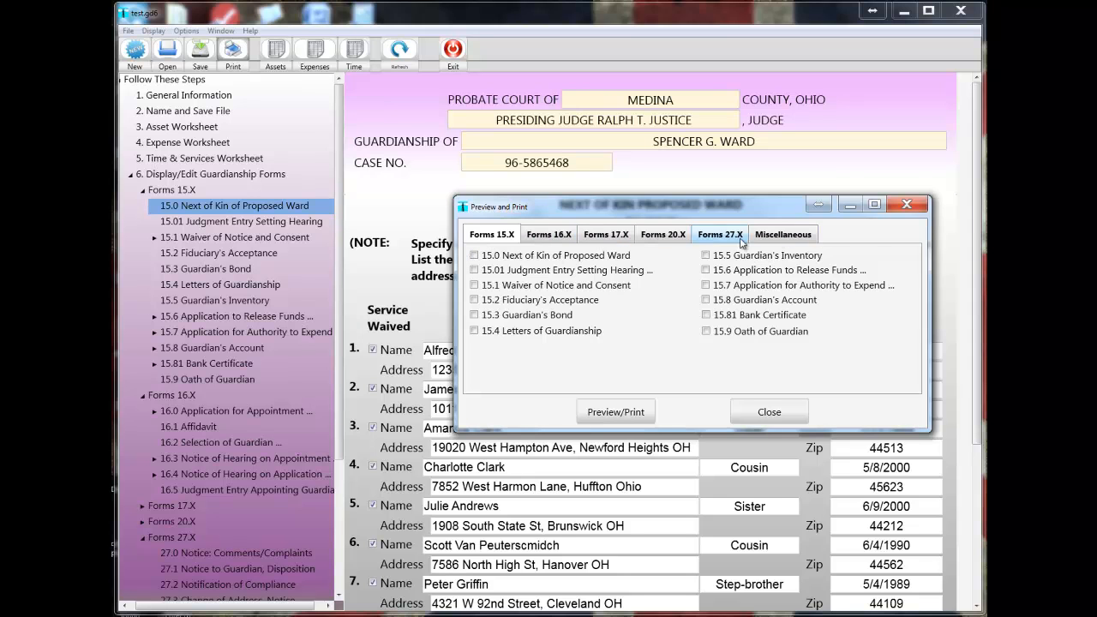
{"action": "left_click", "coordinate": [776, 237]}
{"action": "left_click", "coordinate": [478, 326]}
{"action": "left_click", "coordinate": [617, 412]}
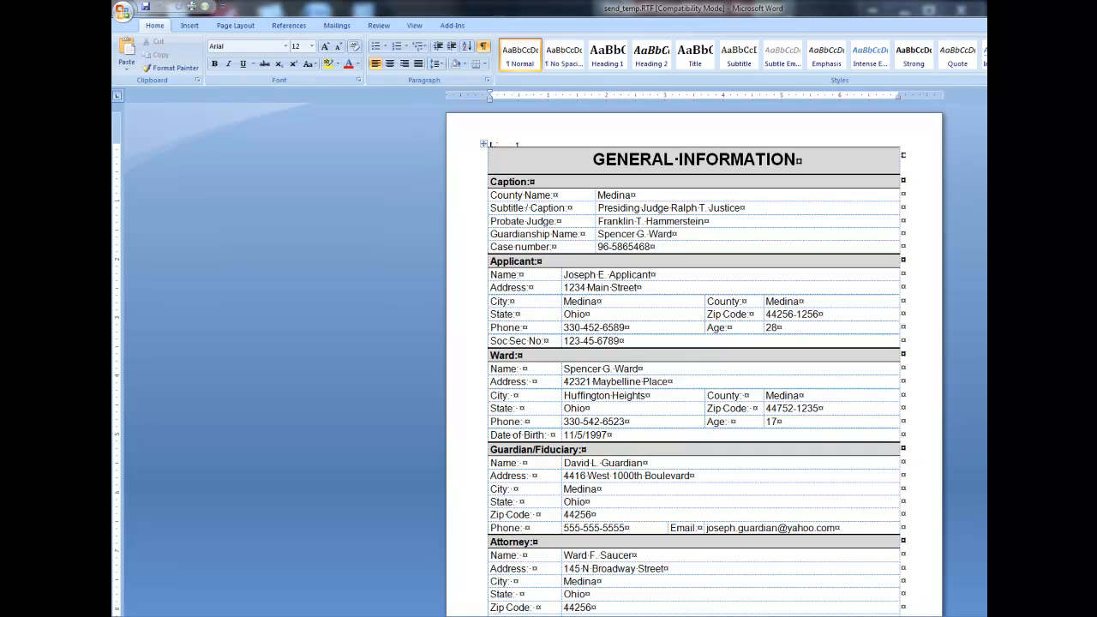
{"action": "key", "text": "super+Down"}
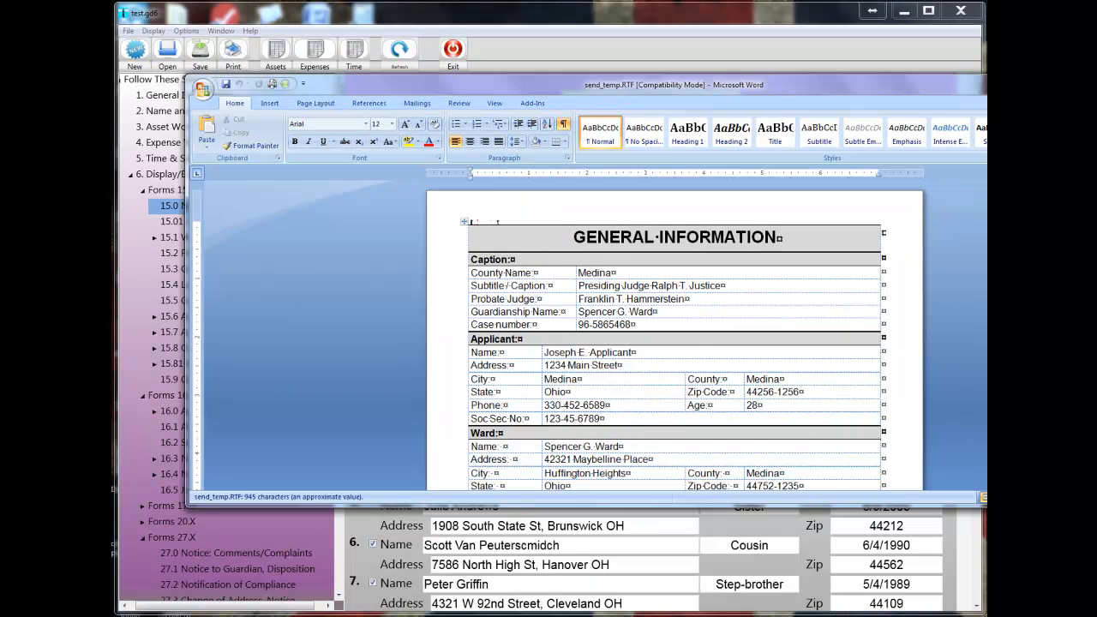
Fit the Word preview window within the screen and examine the General Information document's print settings, closing them without printing.
{"action": "left_click_drag", "start_coordinate": [997, 89], "coordinate": [926, 71]}
{"action": "left_click_drag", "start_coordinate": [1089, 157], "coordinate": [982, 158]}
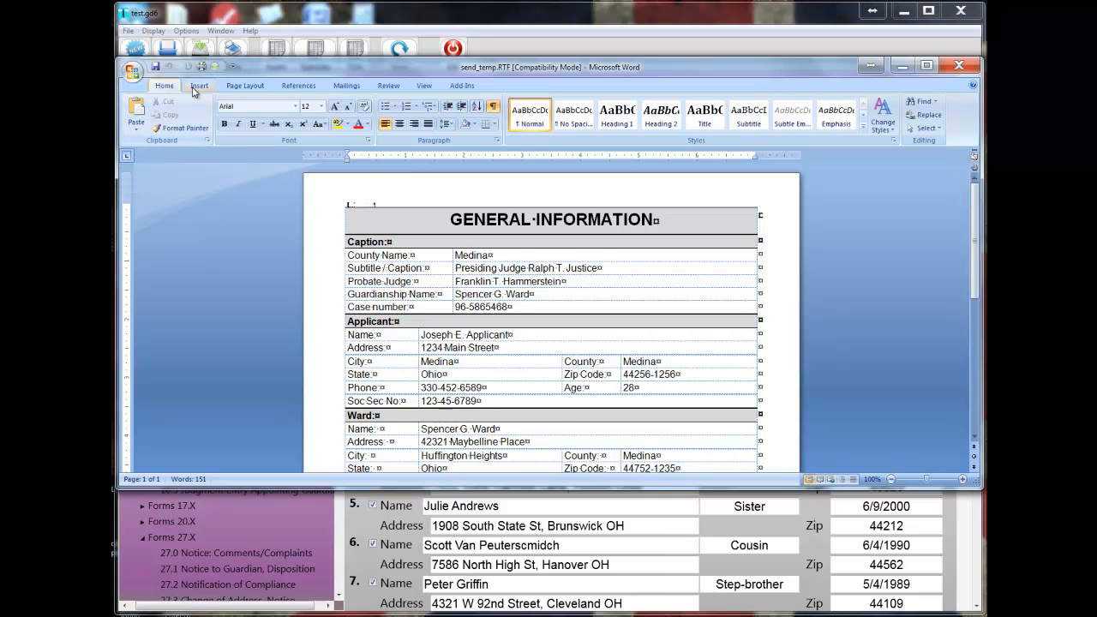
{"action": "left_click", "coordinate": [137, 76]}
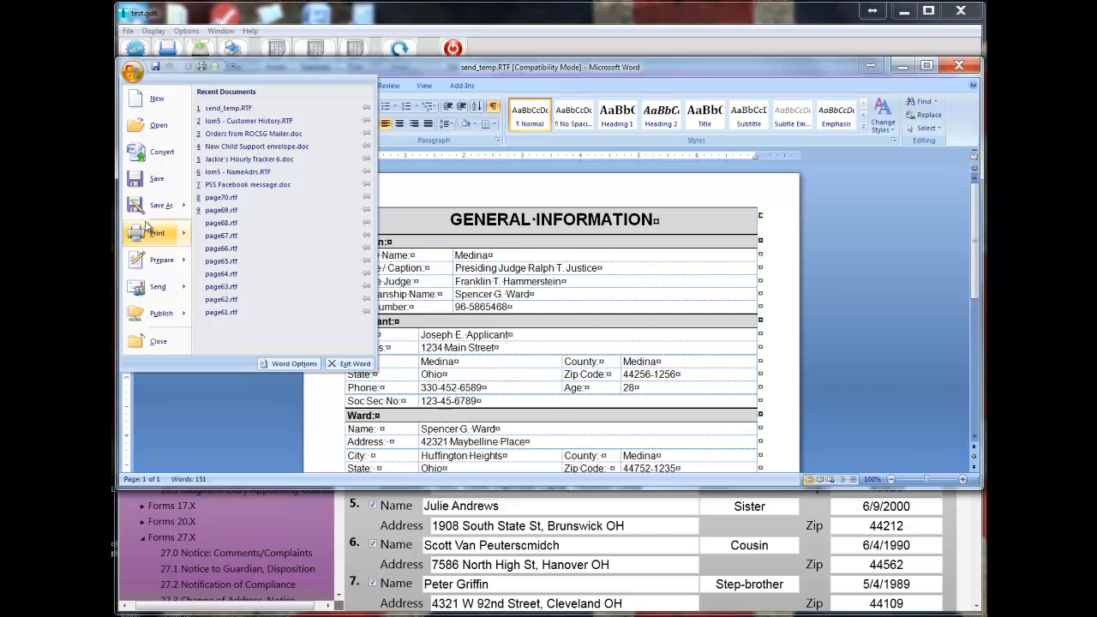
{"action": "mouse_move", "coordinate": [150, 237]}
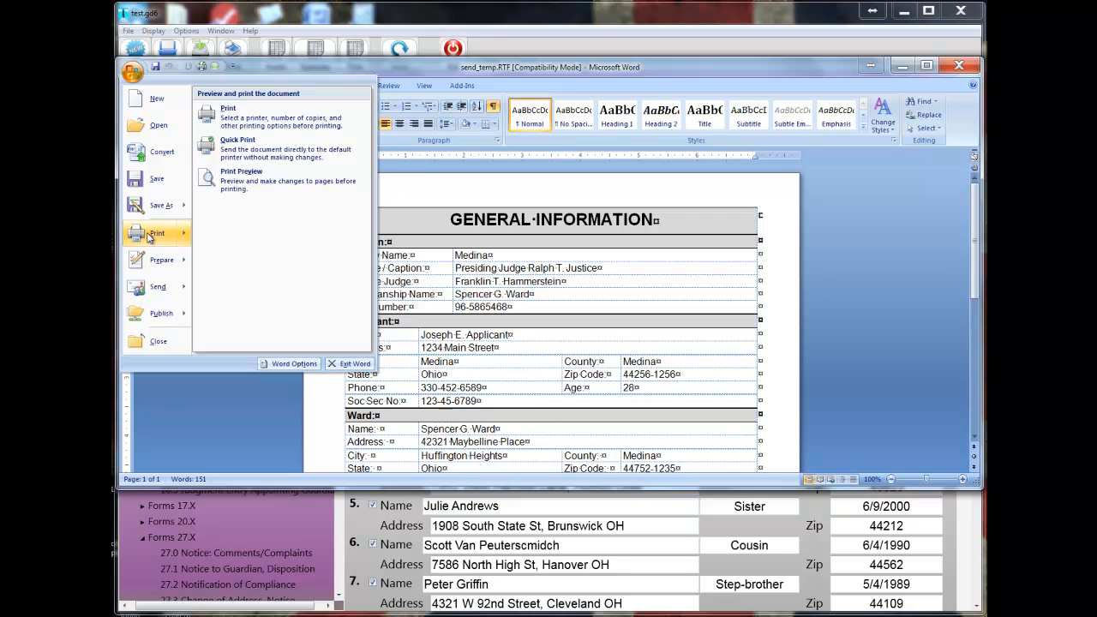
{"action": "left_click", "coordinate": [150, 233]}
{"action": "left_click_drag", "start_coordinate": [646, 123], "coordinate": [445, 189]}
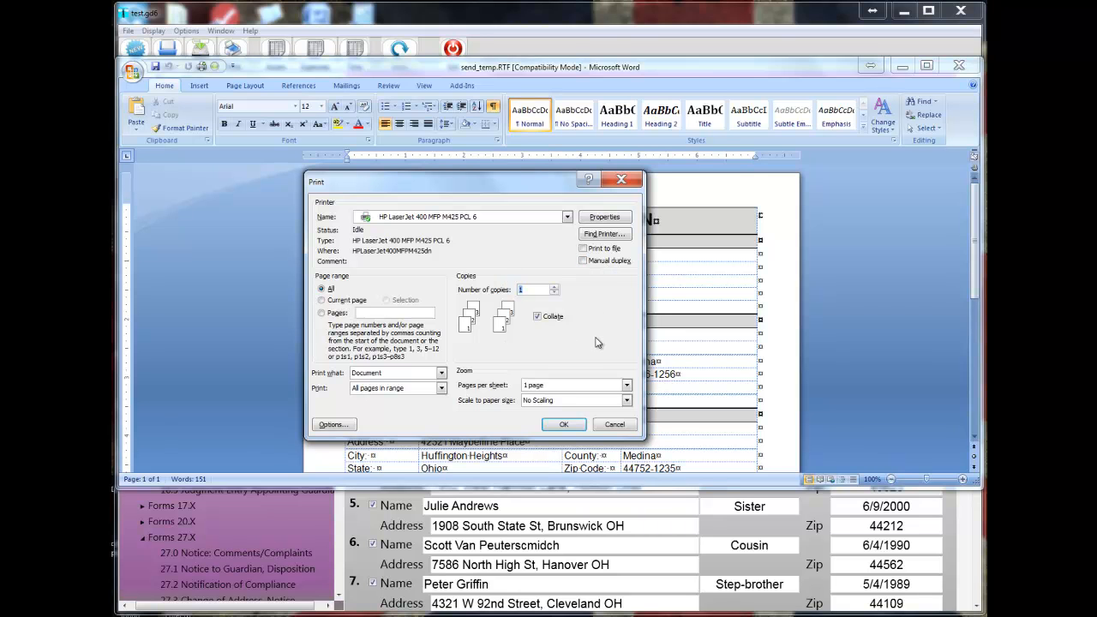
{"action": "left_click", "coordinate": [614, 425]}
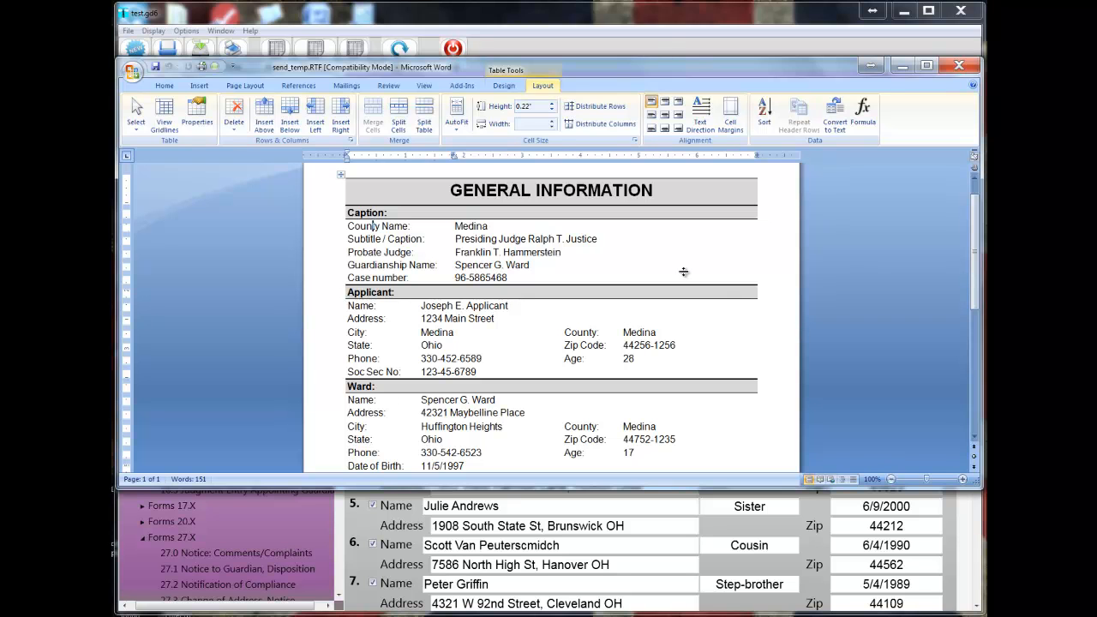
Examine the General Information preview from the Caption section through the Description of Guardianship.
{"action": "scroll", "coordinate": [774, 271], "scroll_direction": "down", "scroll_amount": 8}
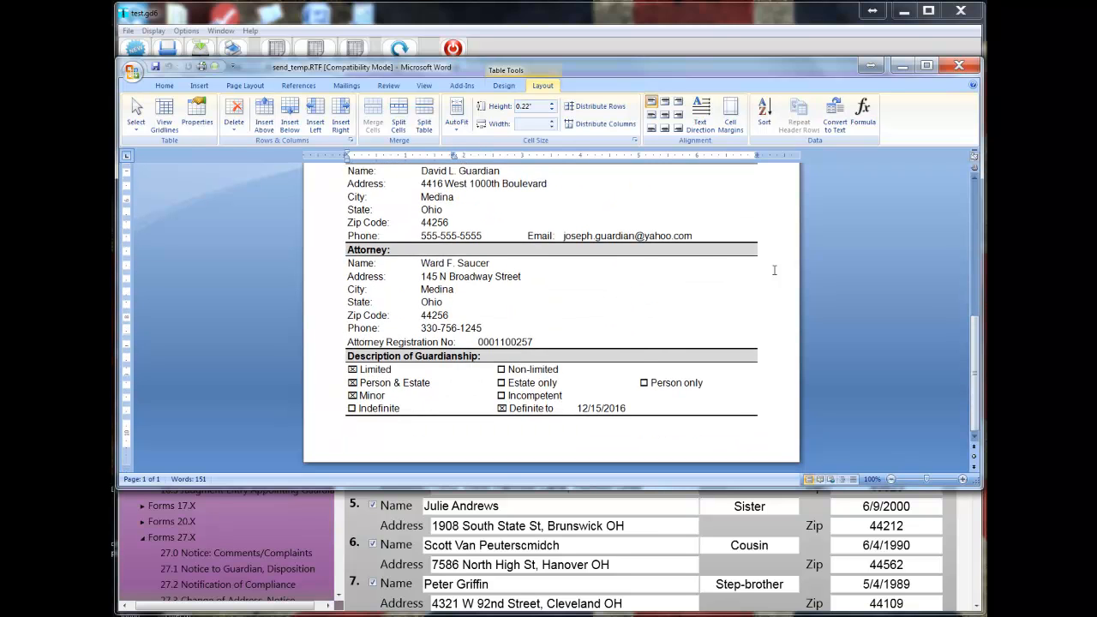
{"action": "scroll", "coordinate": [774, 270], "scroll_direction": "up", "scroll_amount": 8}
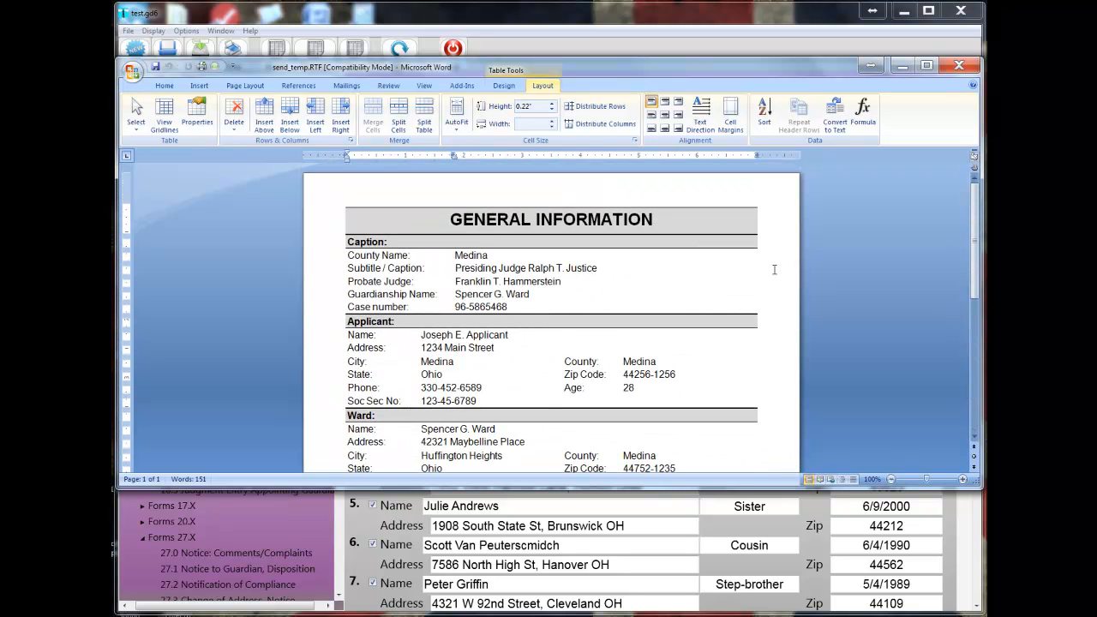
{"action": "scroll", "coordinate": [774, 270], "scroll_direction": "down", "scroll_amount": 9}
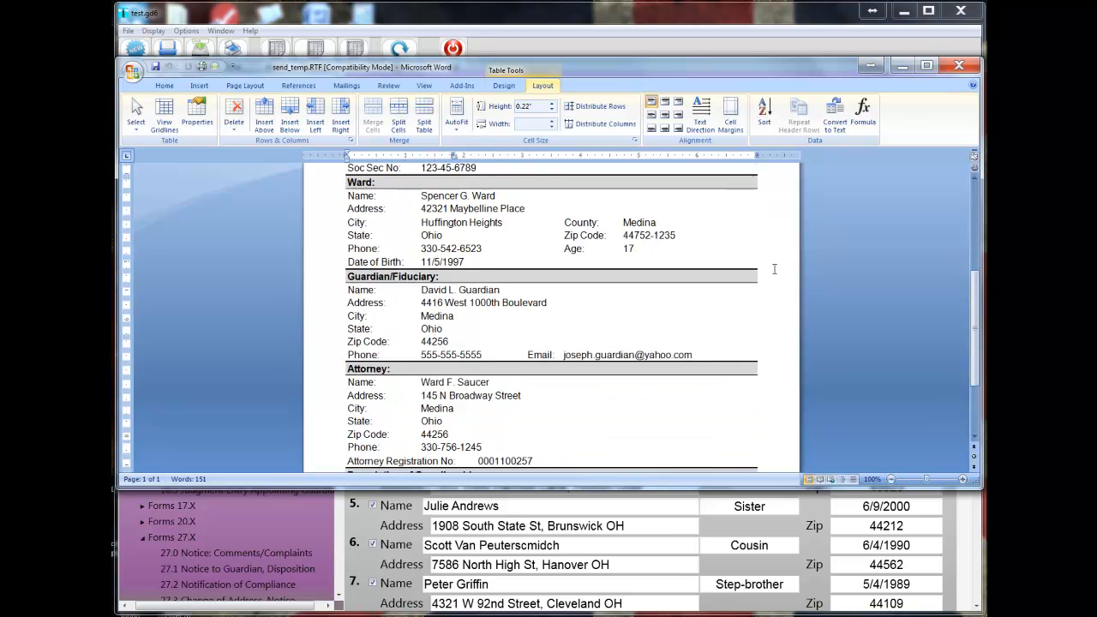
{"action": "scroll", "coordinate": [774, 270], "scroll_direction": "up", "scroll_amount": 3}
{"action": "scroll", "coordinate": [774, 270], "scroll_direction": "up", "scroll_amount": 3}
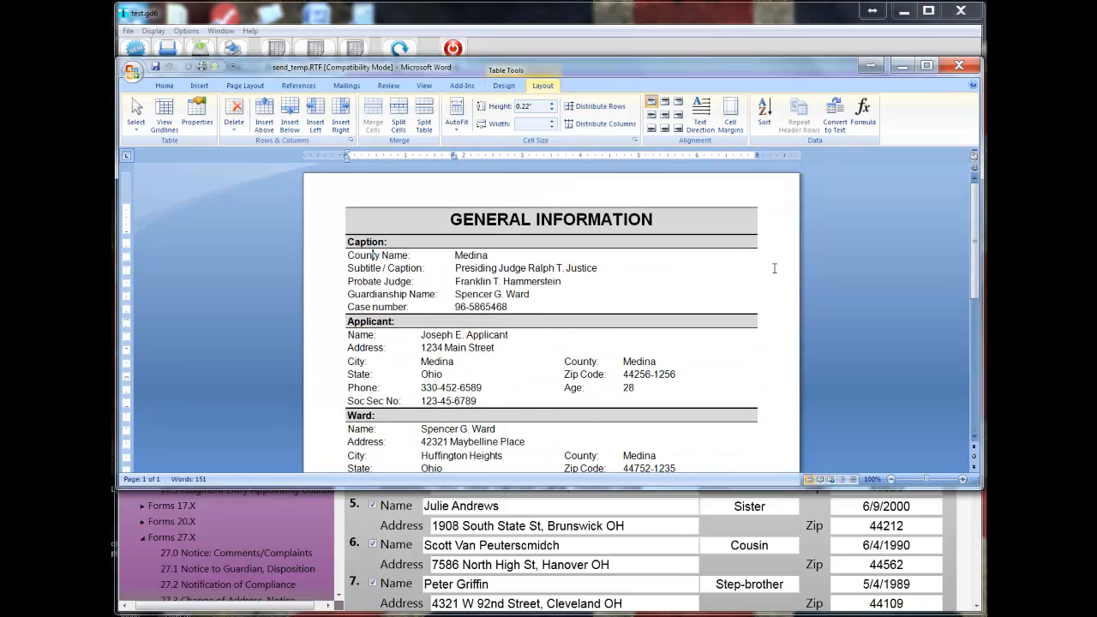
{"action": "scroll", "coordinate": [774, 270], "scroll_direction": "down", "scroll_amount": 4}
{"action": "scroll", "coordinate": [774, 268], "scroll_direction": "down", "scroll_amount": 2}
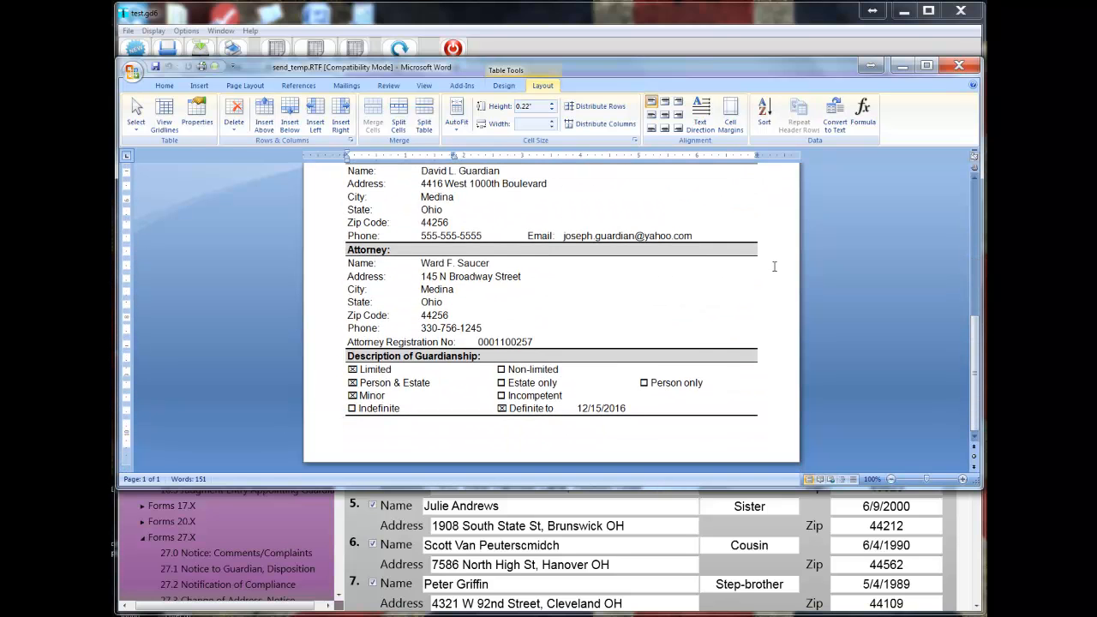
{"action": "scroll", "coordinate": [774, 266], "scroll_direction": "up", "scroll_amount": 10}
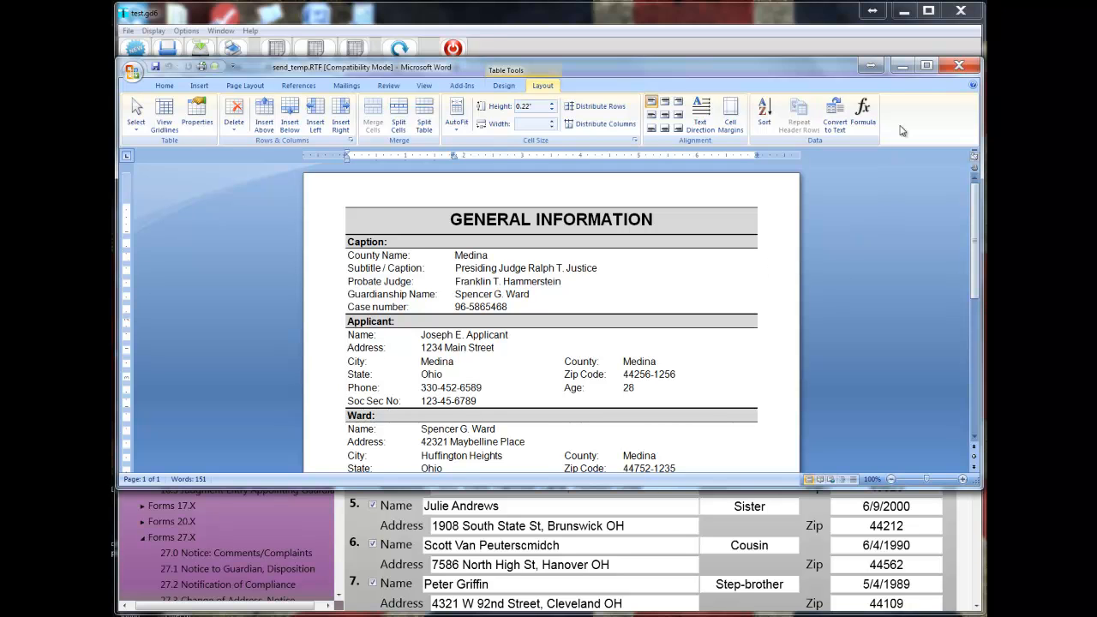
Close the Word preview and open the General Information section of the guardianship case.
{"action": "left_click", "coordinate": [949, 69]}
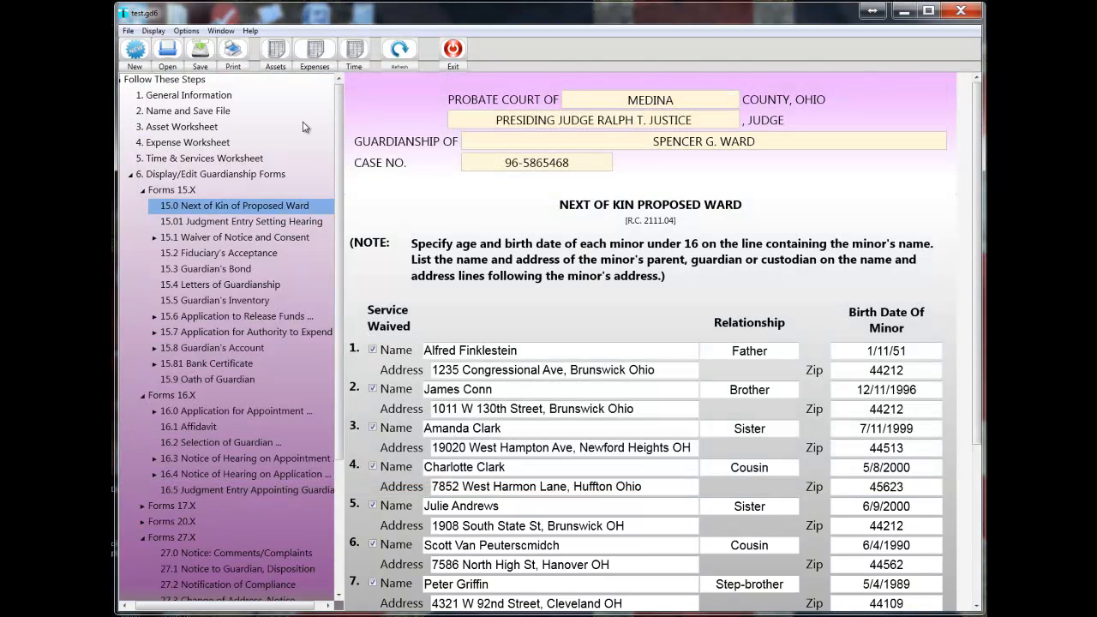
{"action": "left_click", "coordinate": [203, 96]}
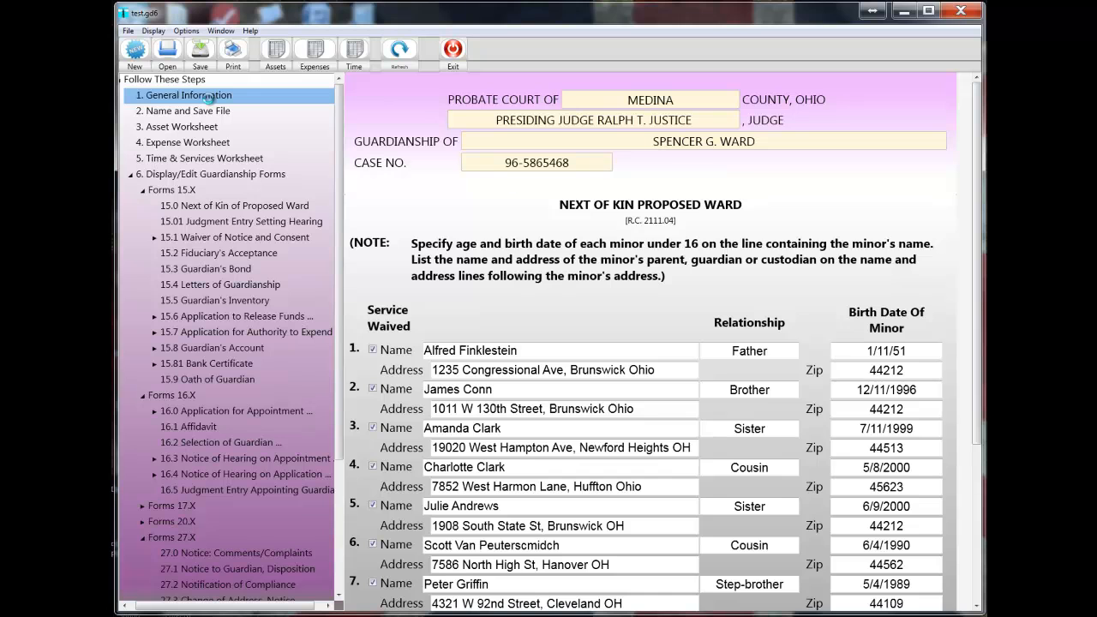